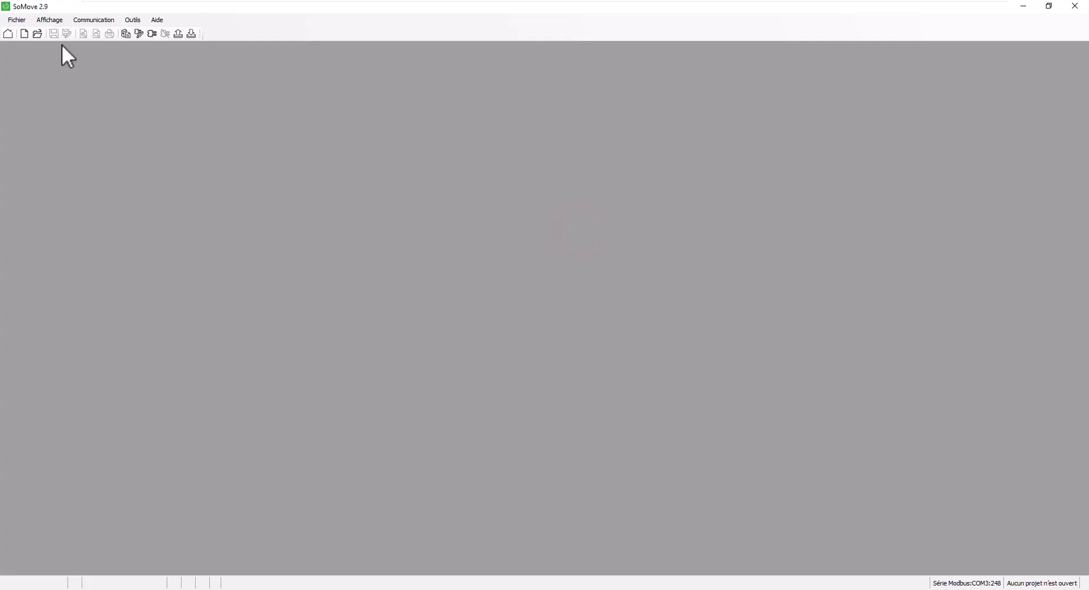
- Connect to the servo drive and load its configuration
click(19, 20)
click(95, 20)
click(118, 47)
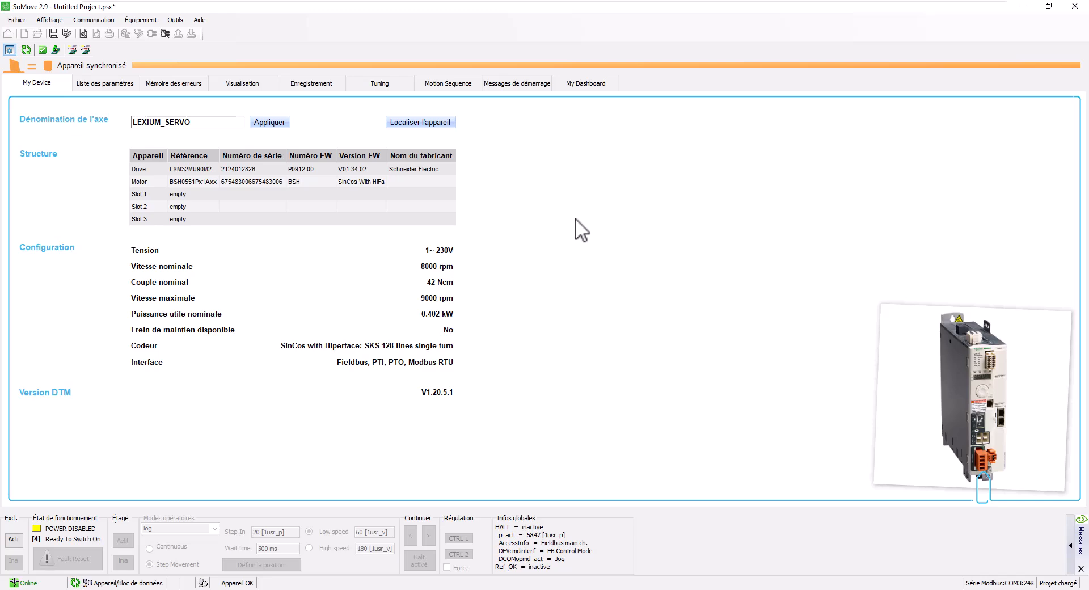
- Open the axis scaling settings (Mise à l'échelle) from the parameter list in the graphical configuration view
click(121, 83)
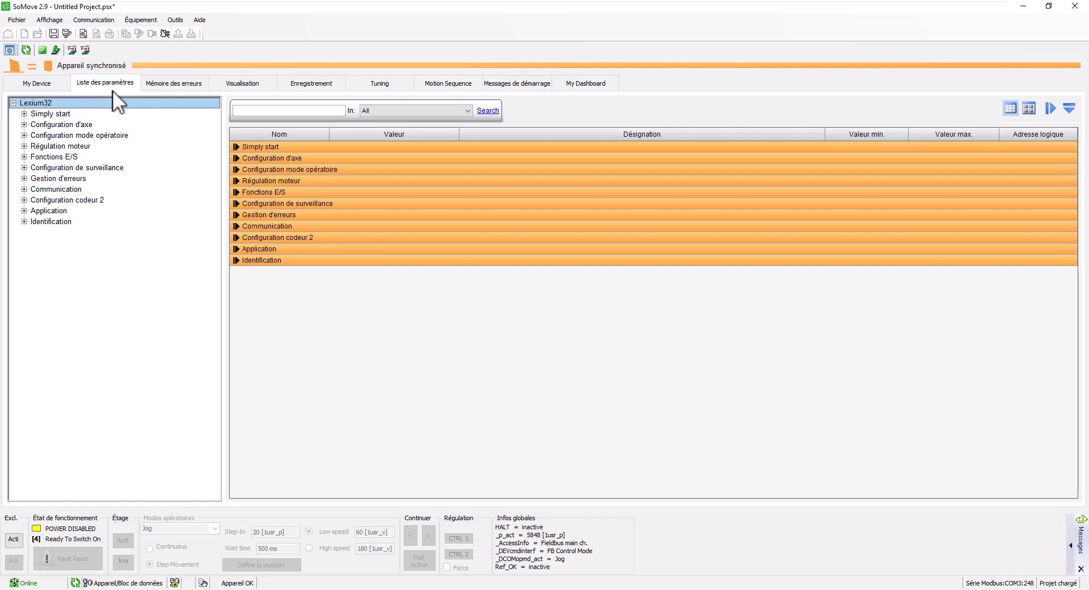
click(24, 124)
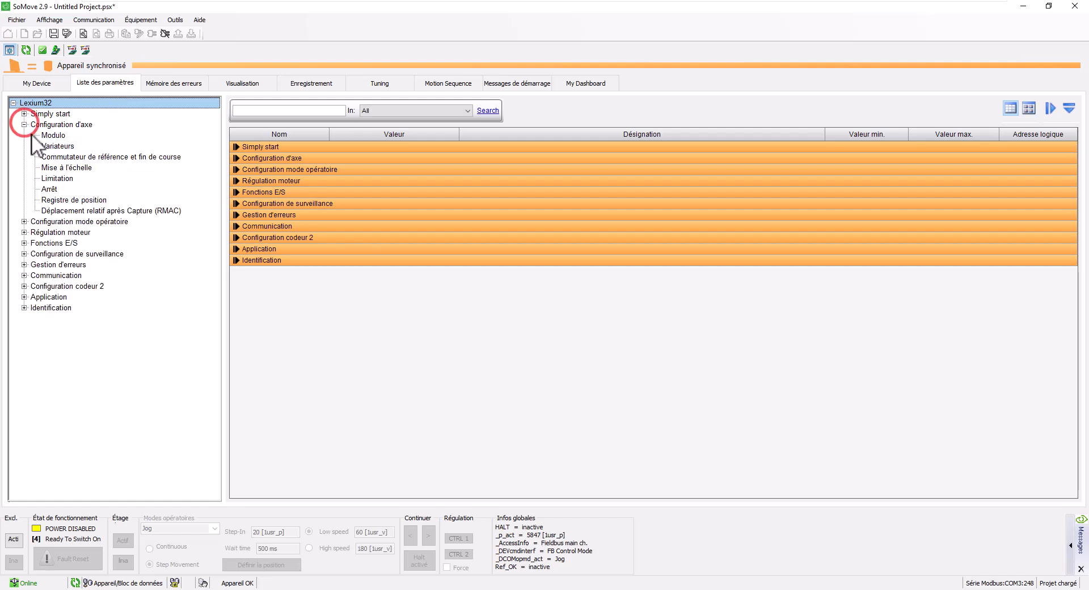
click(51, 168)
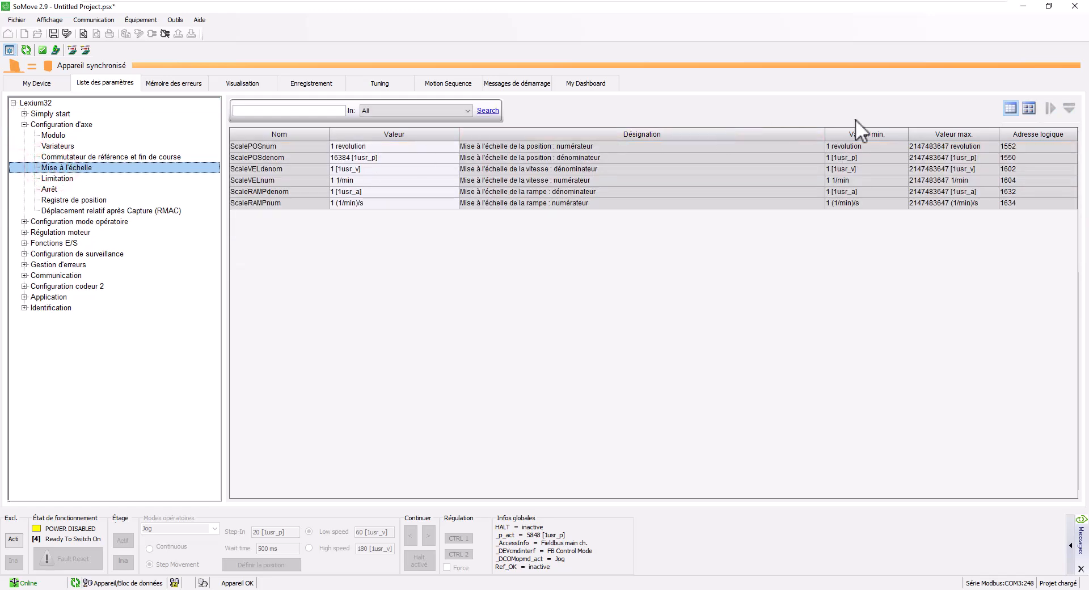
click(1030, 108)
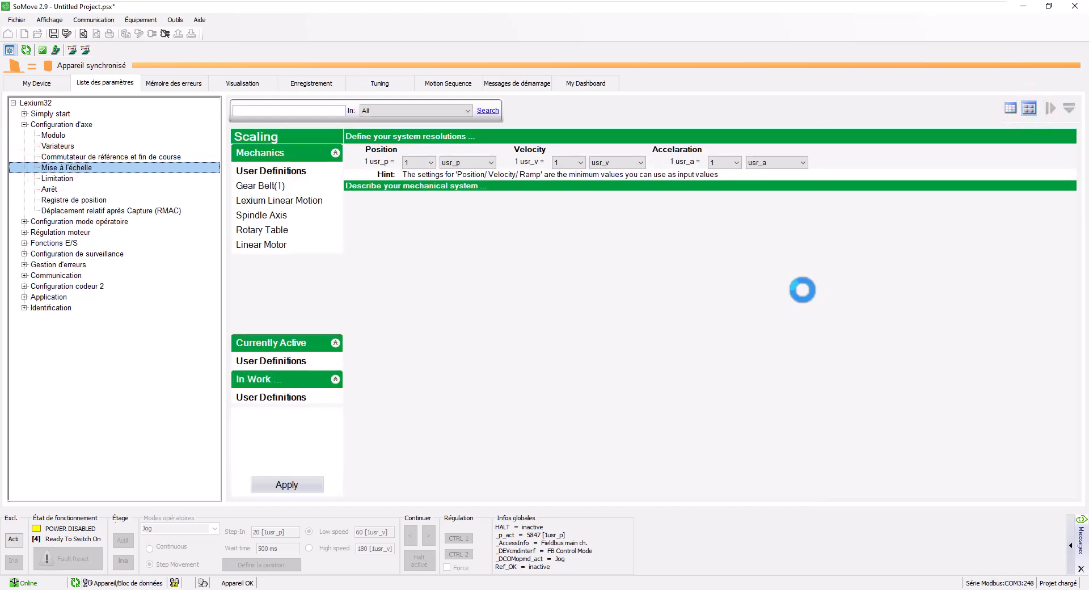
- Choose Rotary Table as the scaling mechanics and activate it, accepting the loss of the previous mechanical settings
click(419, 161)
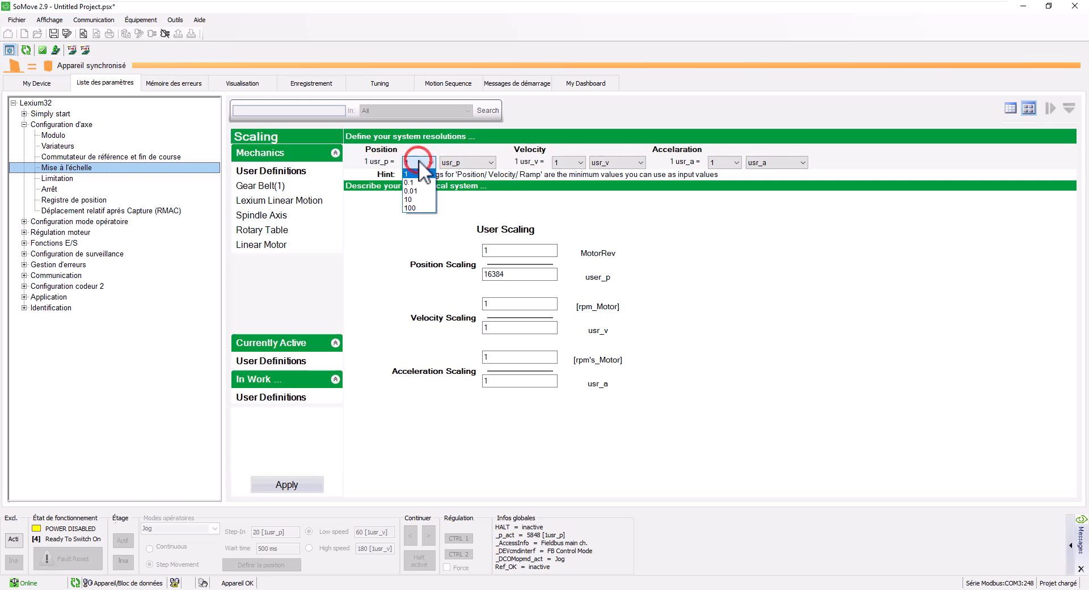
click(266, 228)
click(264, 230)
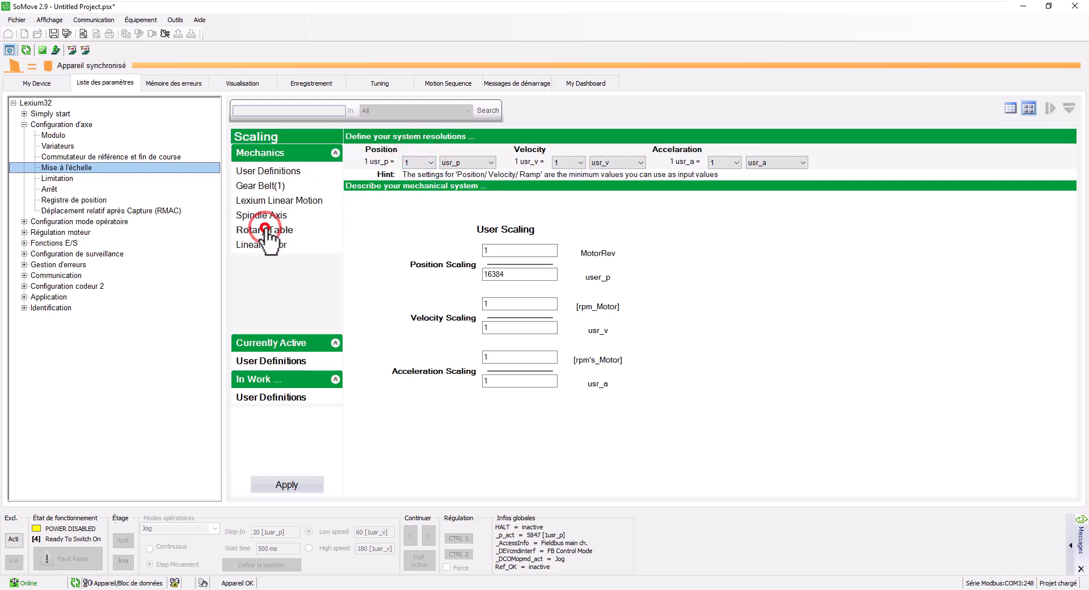
click(377, 454)
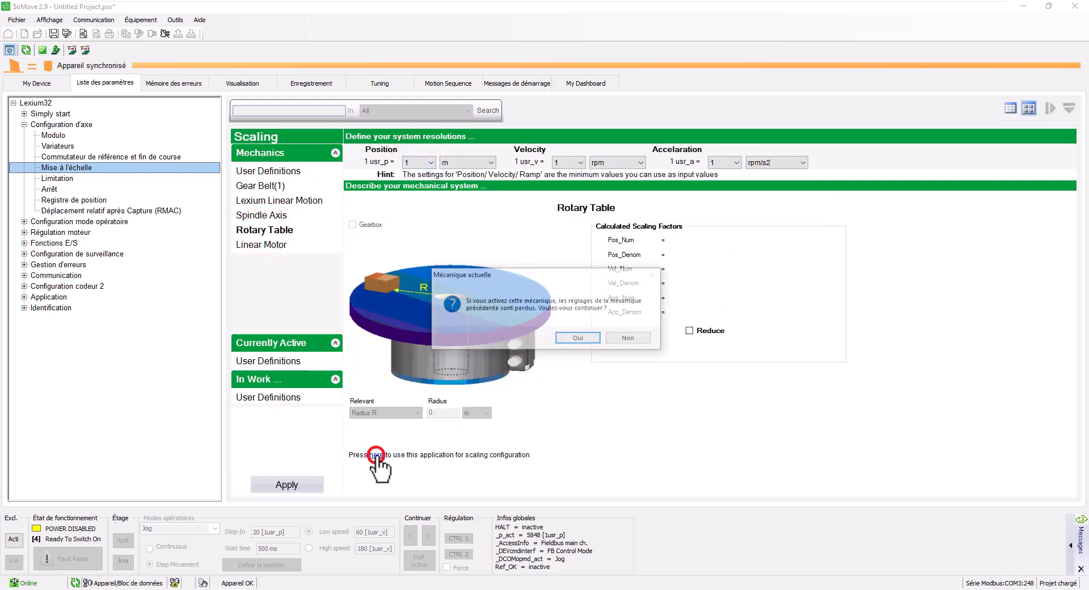
click(577, 339)
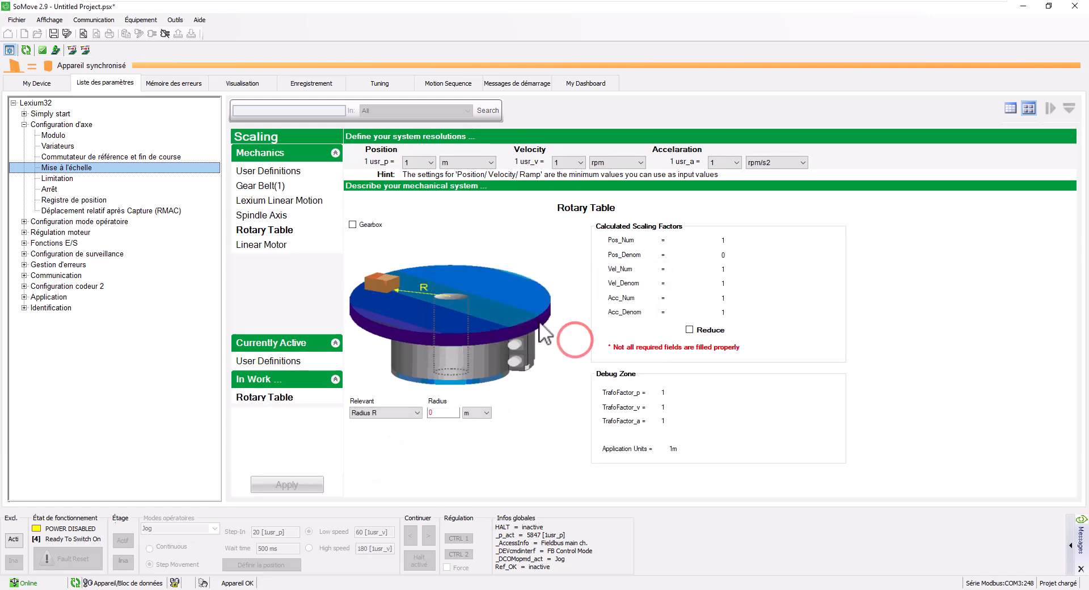
- Enable the gearbox for the rotary table and set its motor side to 7 turns
click(352, 224)
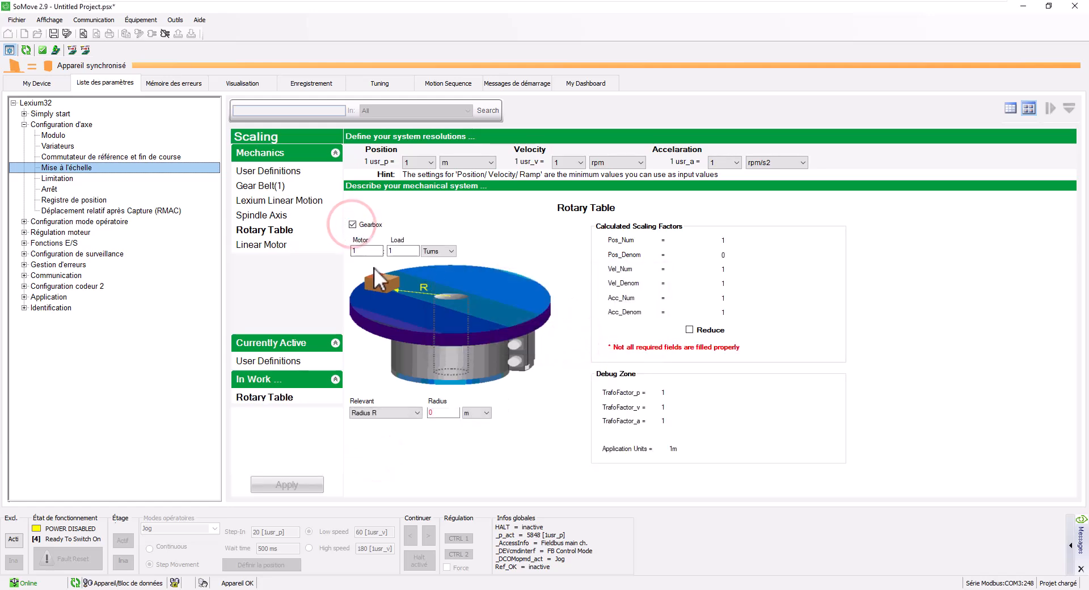
double_click(357, 251)
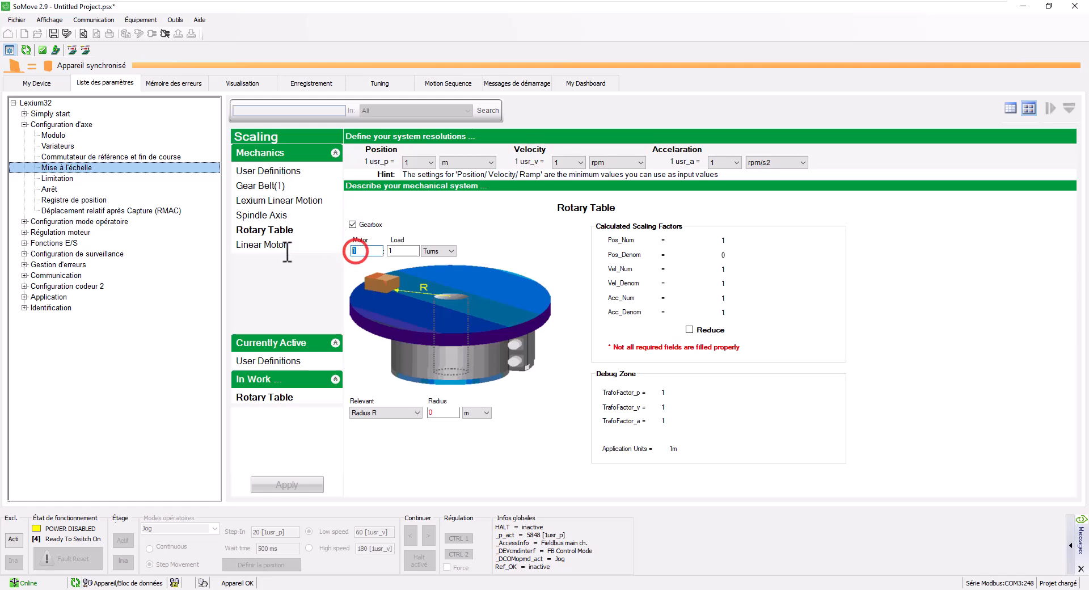
text(7)
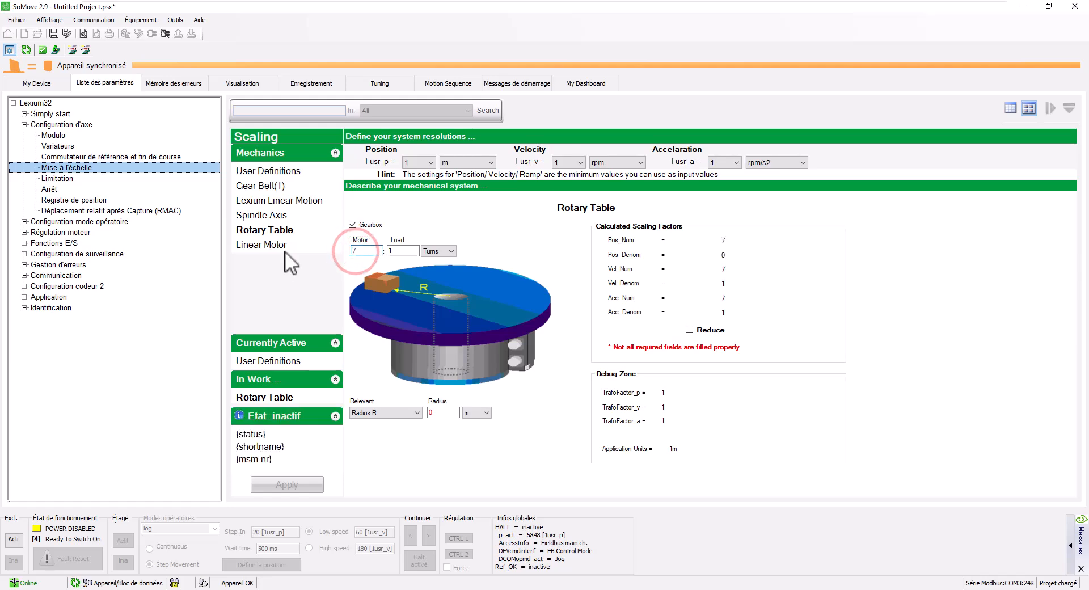
- Define the rotary table by Diameter D with a value of 60 mm
click(417, 413)
click(463, 413)
click(375, 413)
click(369, 429)
click(427, 409)
text(60)
click(483, 412)
click(478, 431)
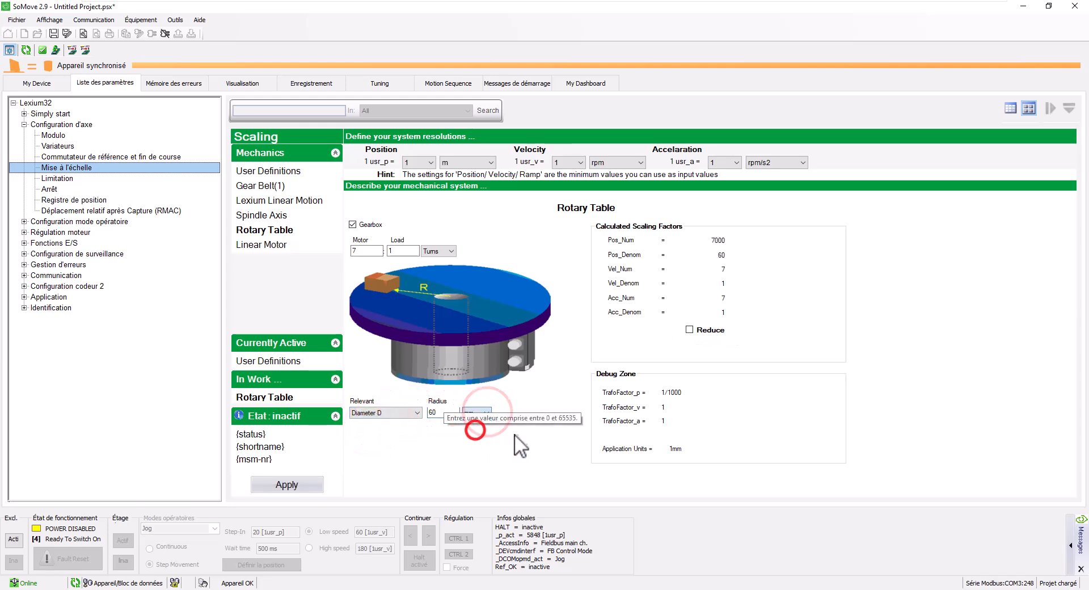
click(436, 412)
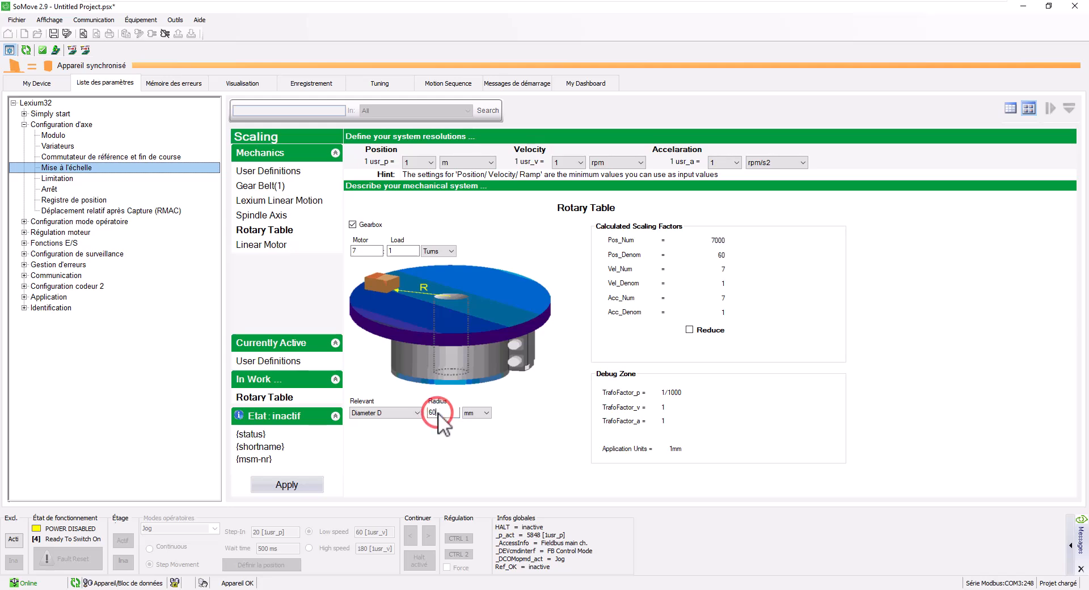
- Set the position resolution of the scaling to 0.01 mm
click(470, 162)
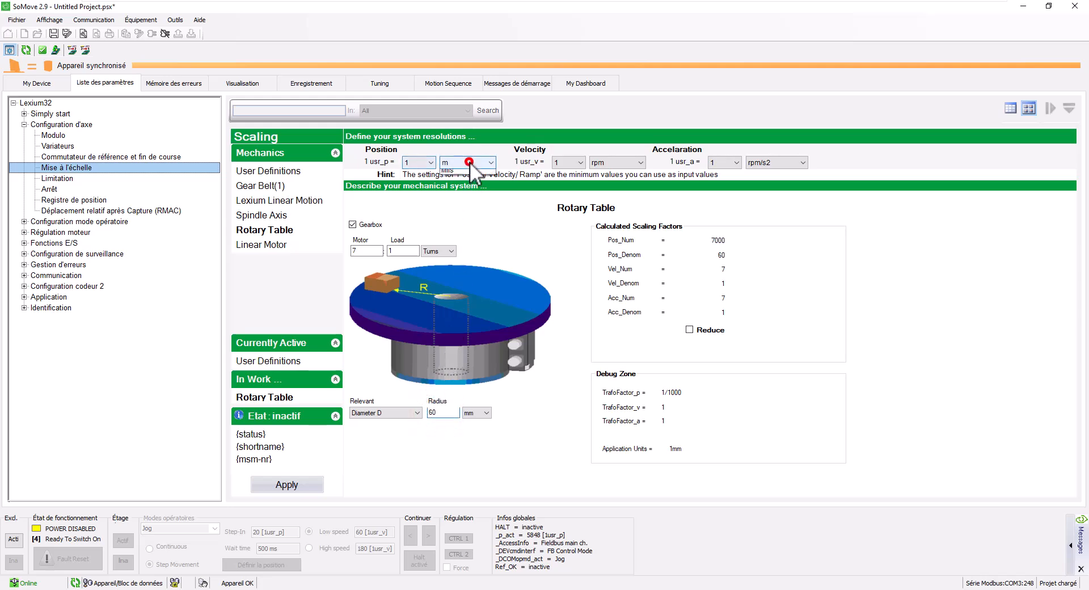
click(456, 181)
click(430, 162)
click(420, 192)
- Set the velocity resolution to 0.01 mm/s and the acceleration resolution to 0.01 mm/s2
click(606, 162)
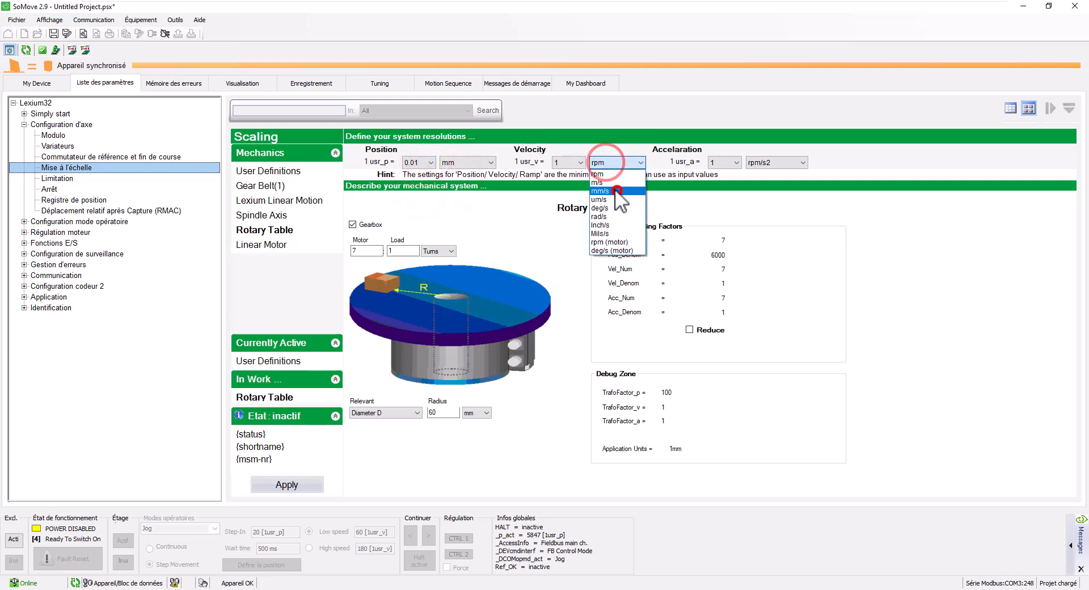
click(617, 190)
click(574, 163)
click(571, 190)
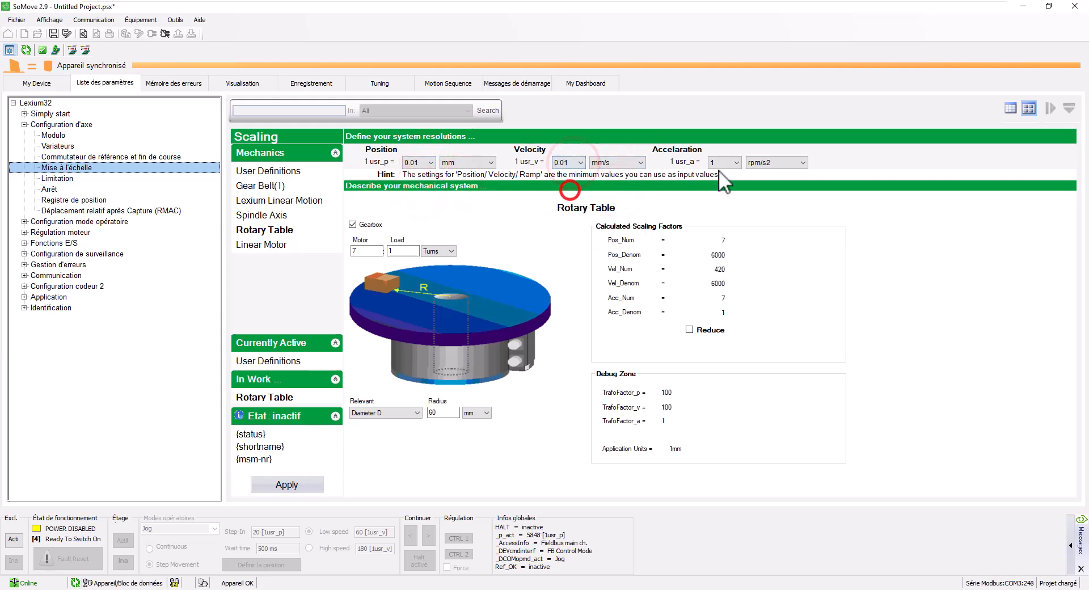
click(761, 164)
click(756, 191)
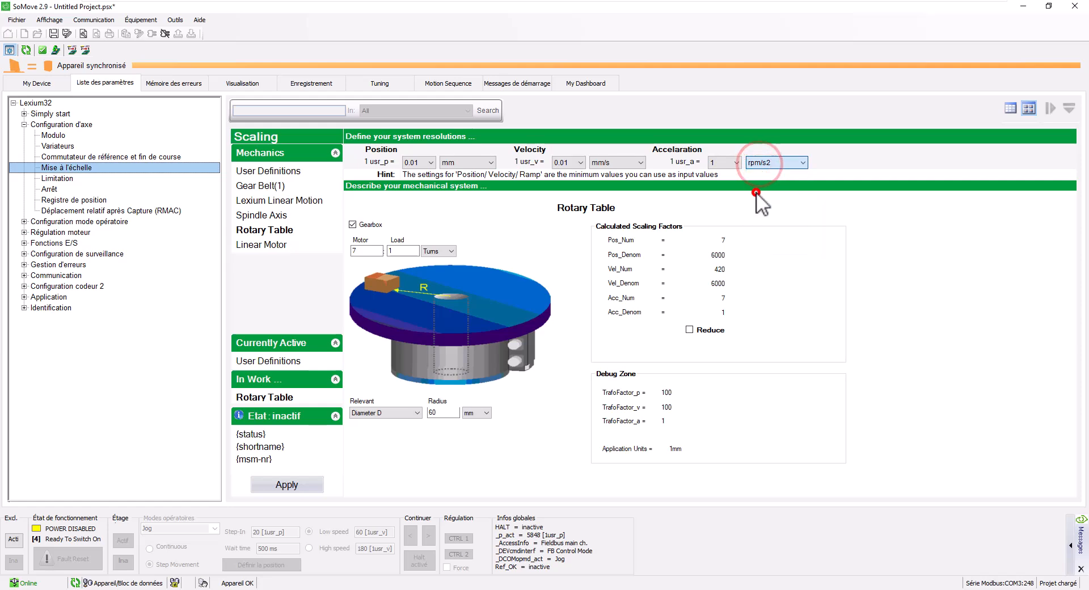
click(737, 162)
click(720, 190)
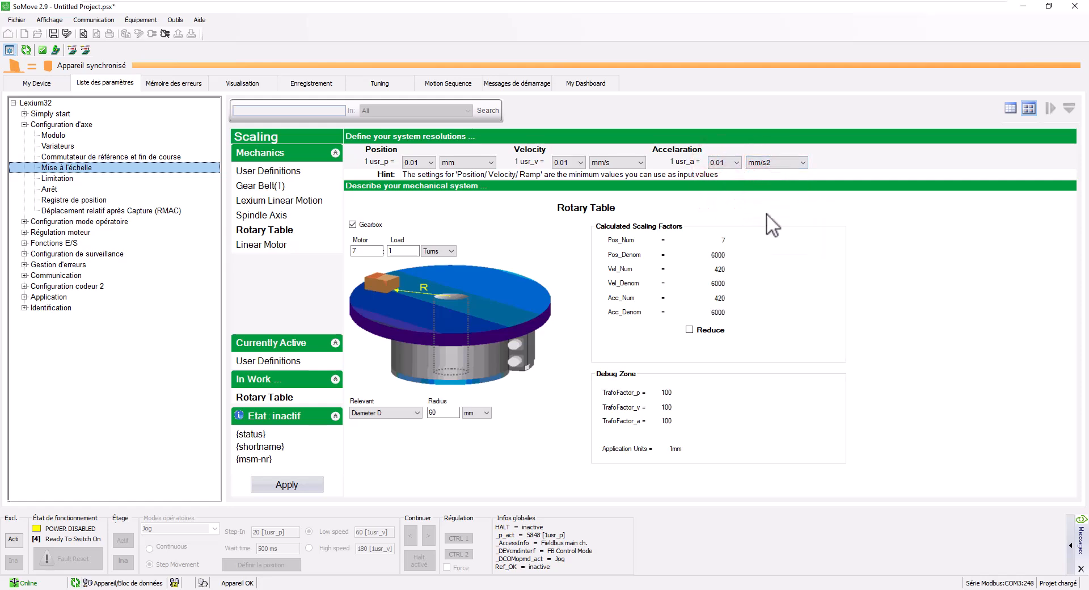
- Apply the rotary table scaling, update the software configuration with the device data, and store the parameters in the drive
click(289, 484)
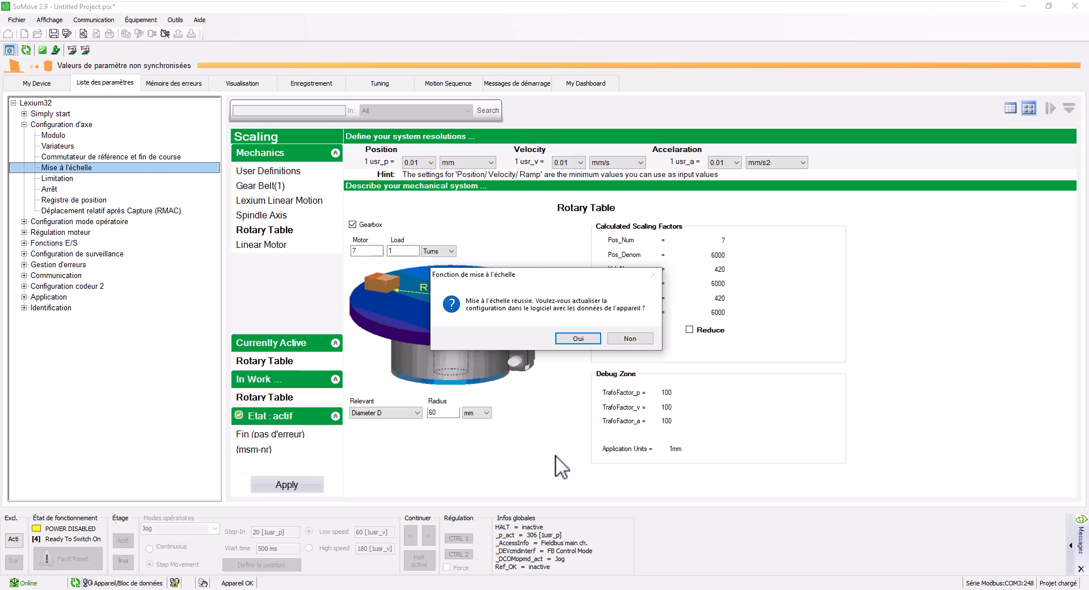
click(578, 338)
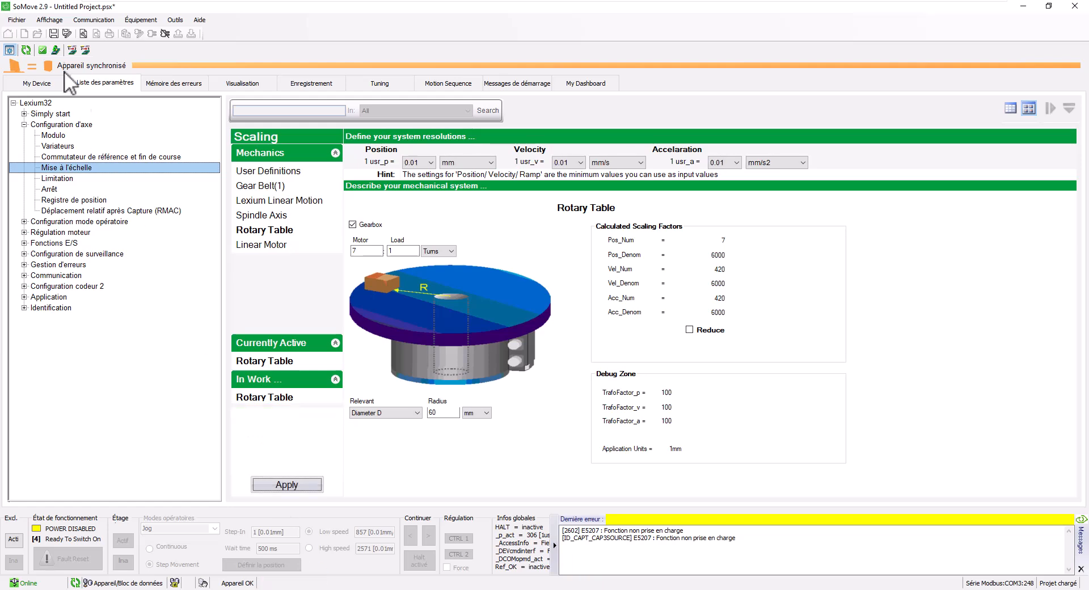
click(56, 50)
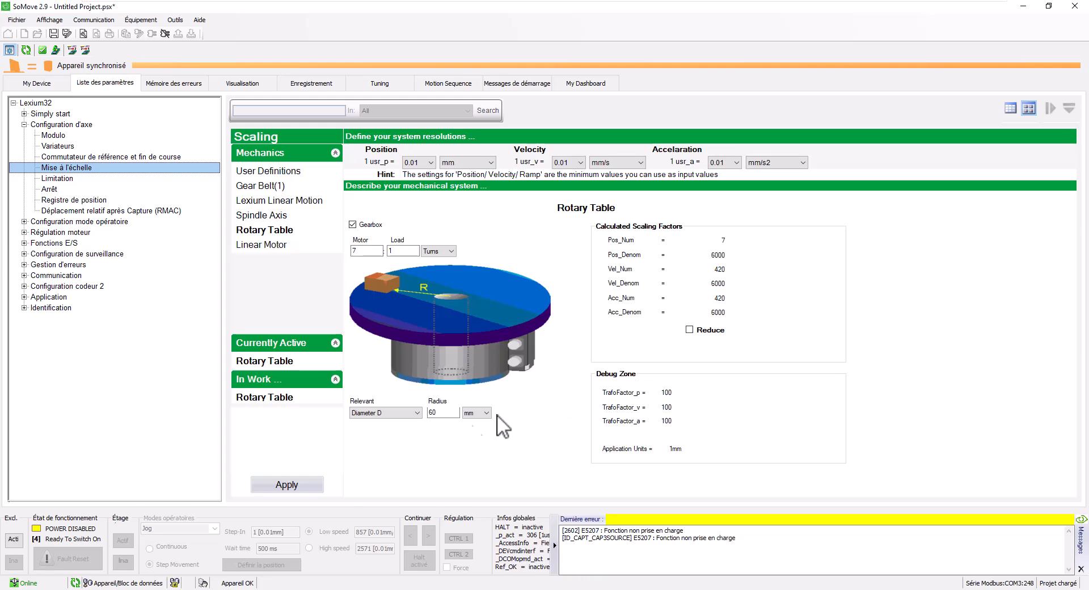
- Activate exclusive access to the drive, accepting the safety warning, and enable the power stage
click(17, 540)
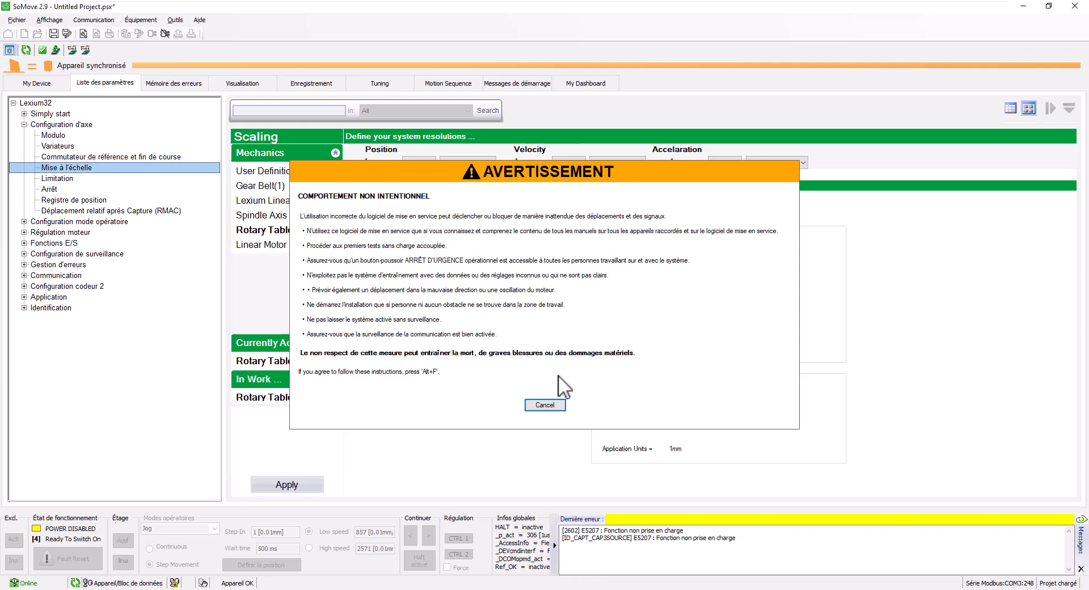
key(alt+f)
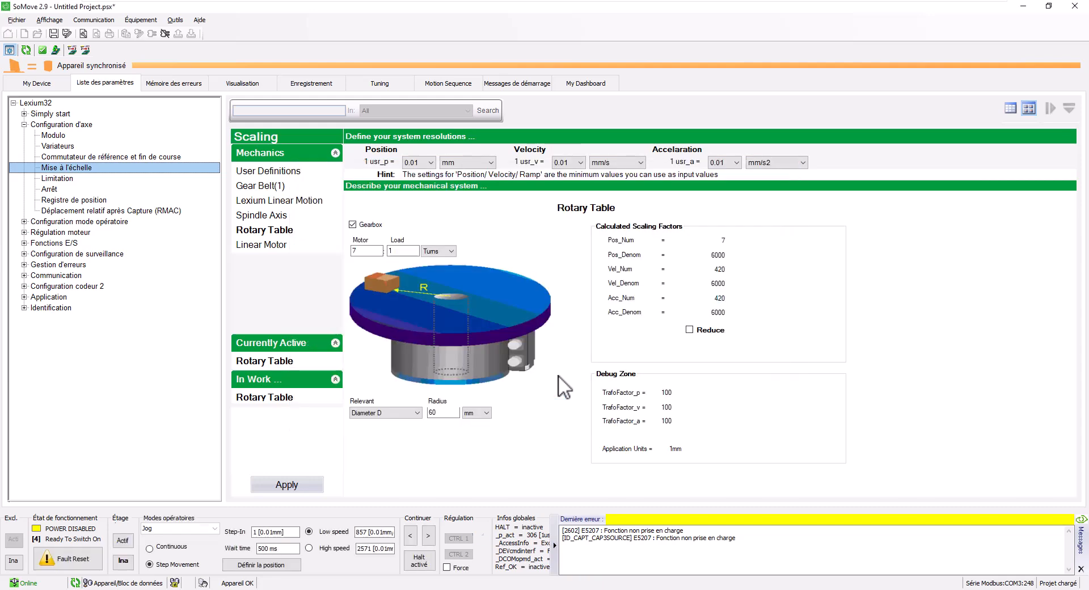
click(122, 540)
- Switch the operating mode to Manual Tuning / Autotuning and run the Easy tuning method
click(214, 528)
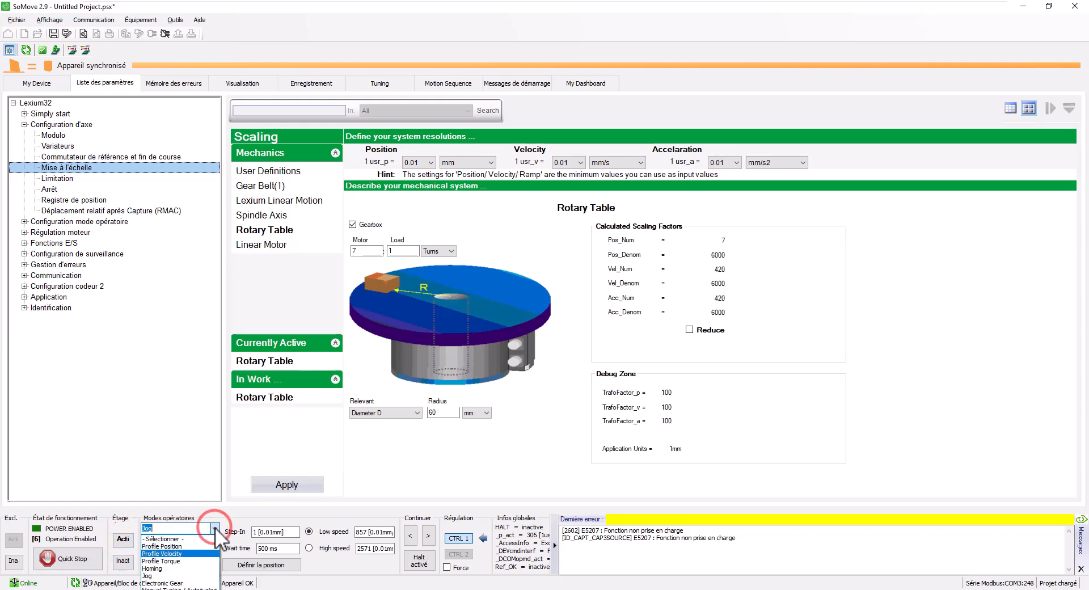
click(168, 587)
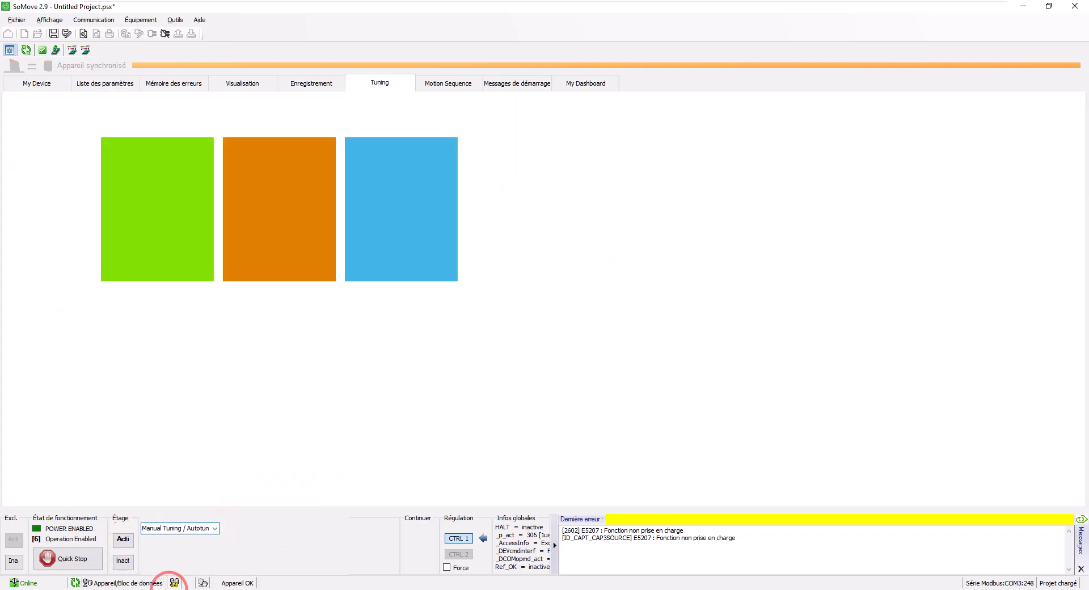
click(142, 119)
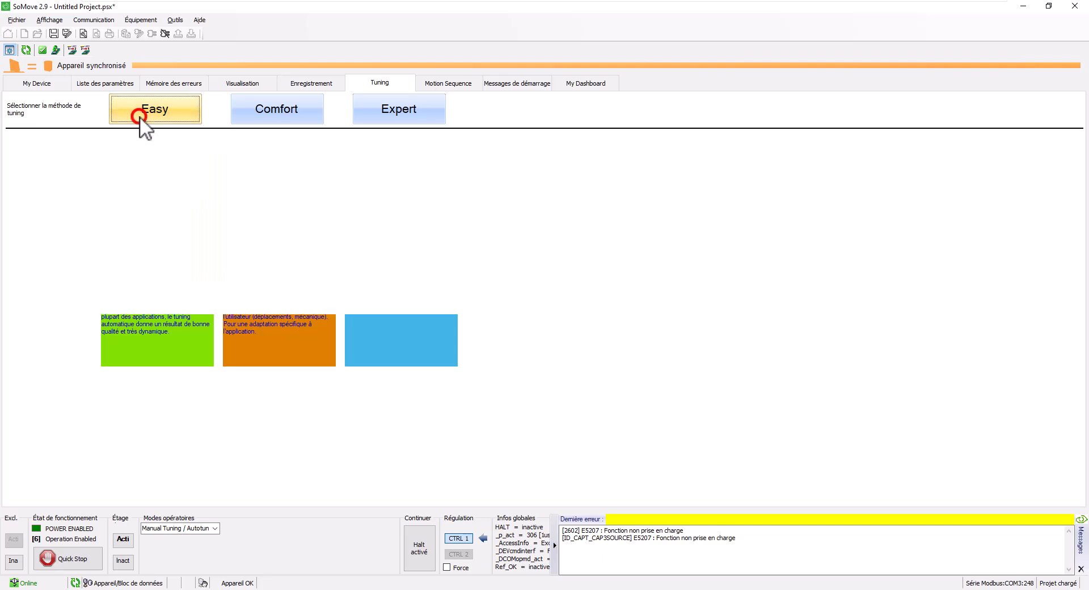
click(426, 531)
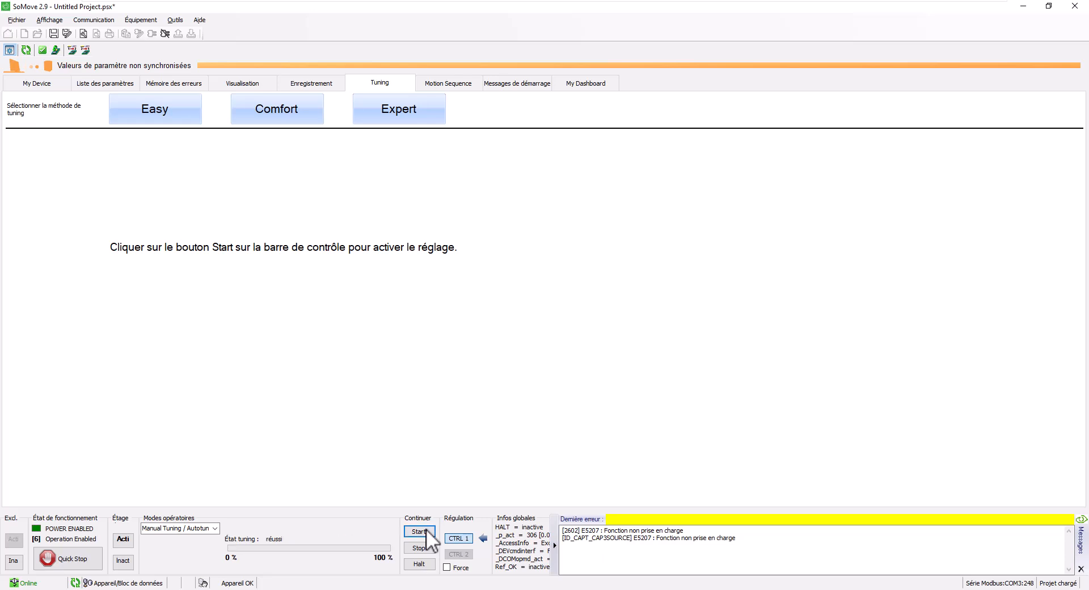
- Set the global gain to 80 % in the Comfort tuning, and store the parameters in the drive from the parameter list
click(268, 112)
click(427, 184)
double_click(427, 183)
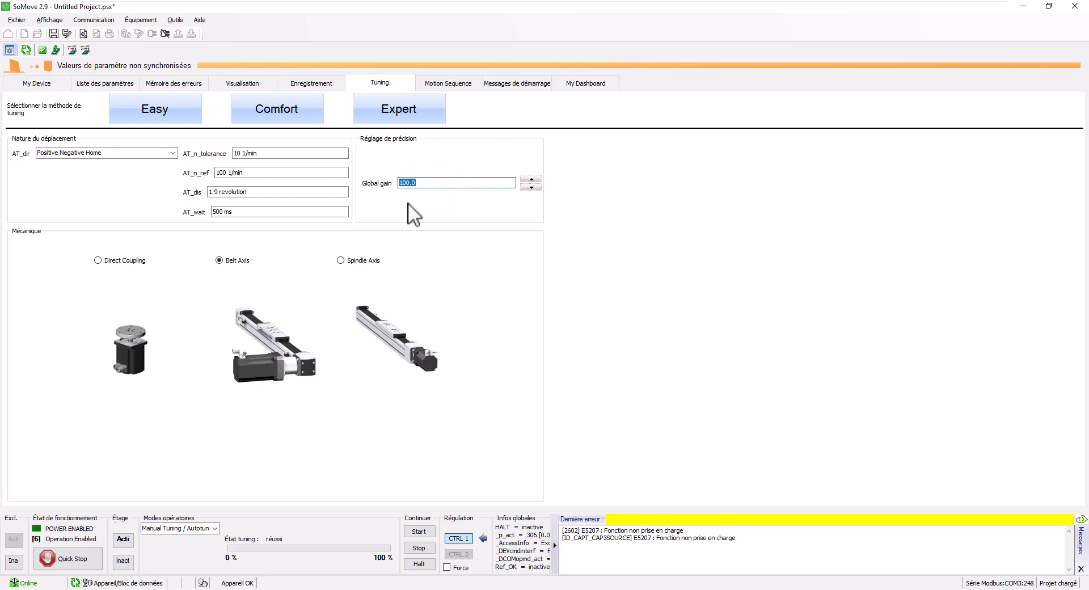
text(80)
key(Return)
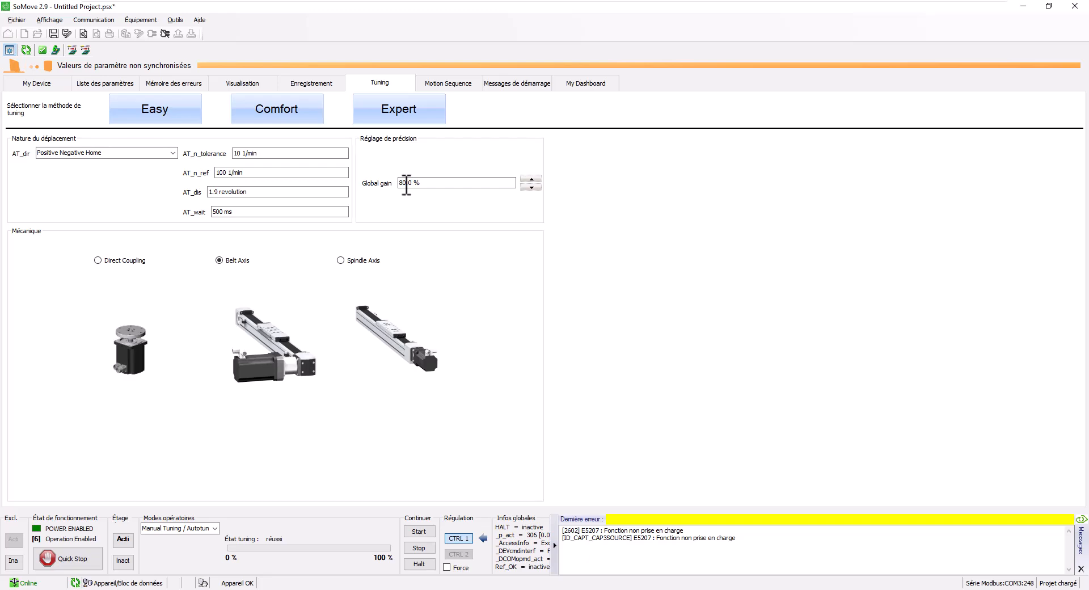
click(119, 83)
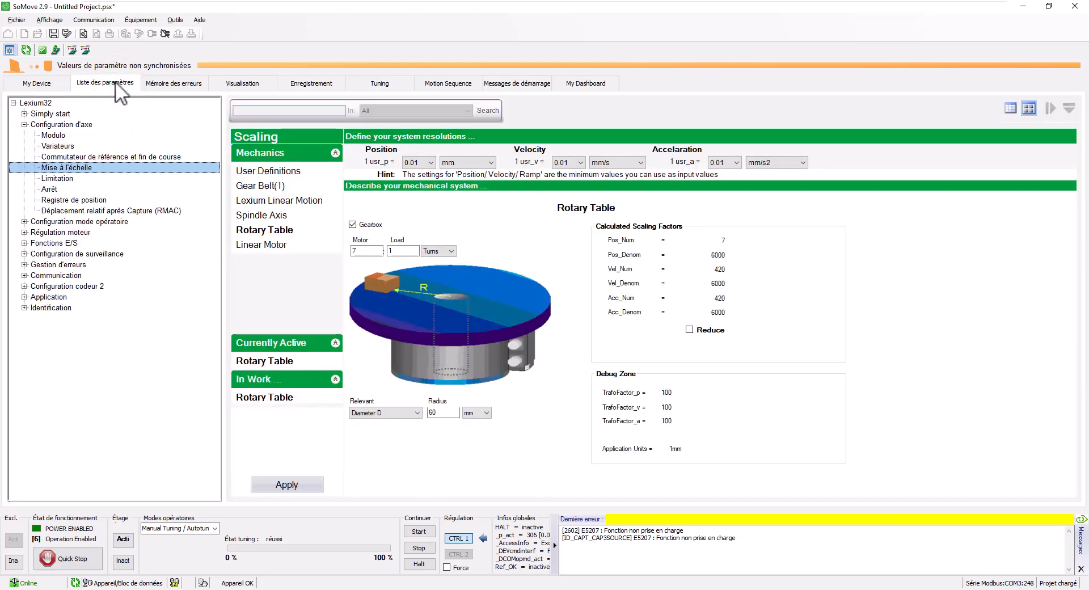
click(56, 50)
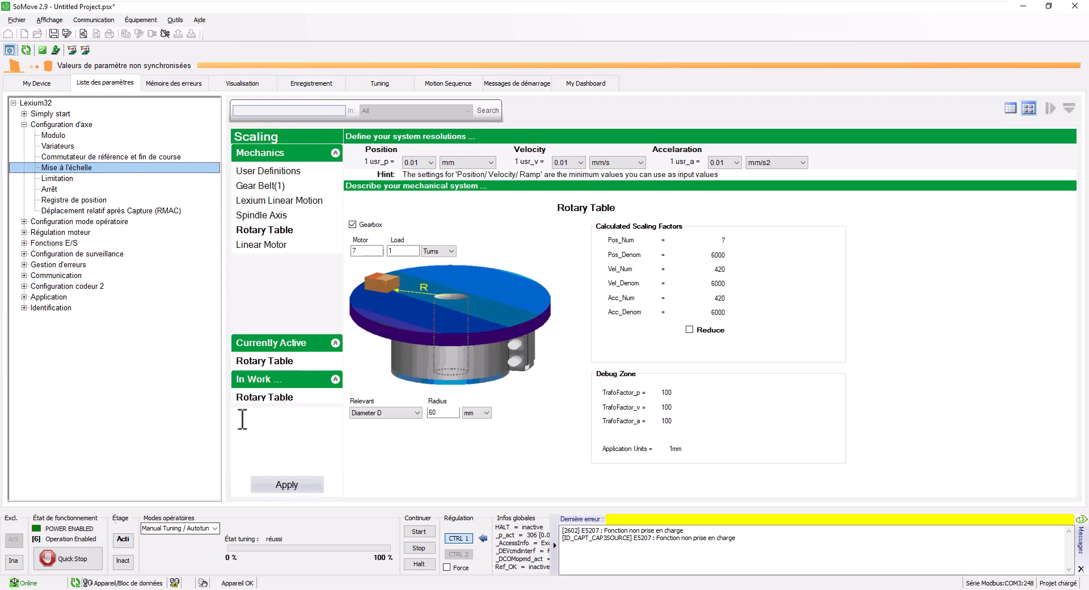
- Switch the operating mode to Profile Position and set the target position to 6000 [0.01mm] for a relative move
click(214, 528)
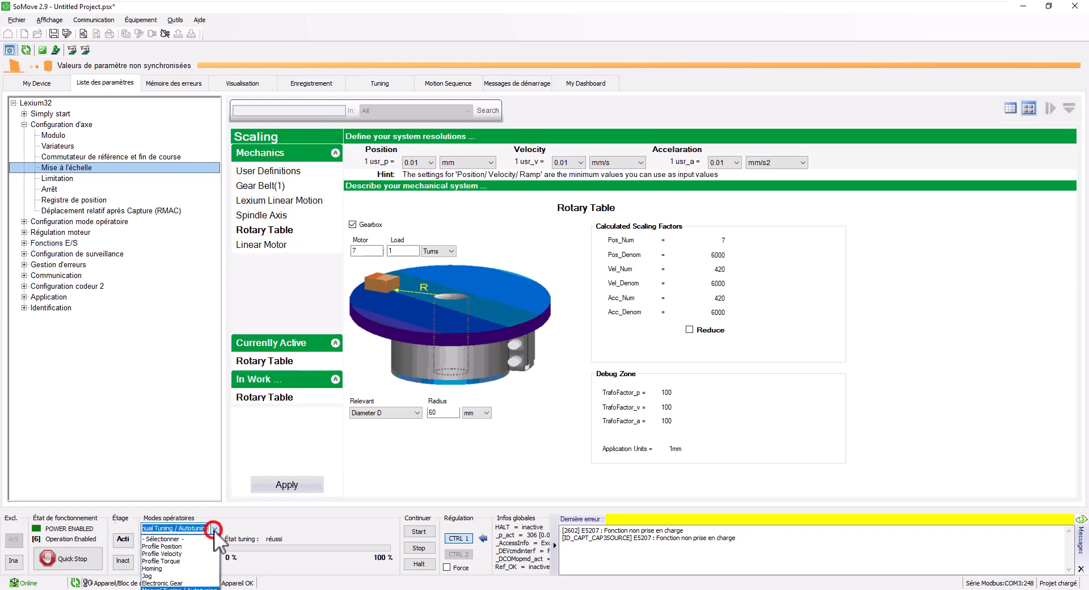
click(174, 547)
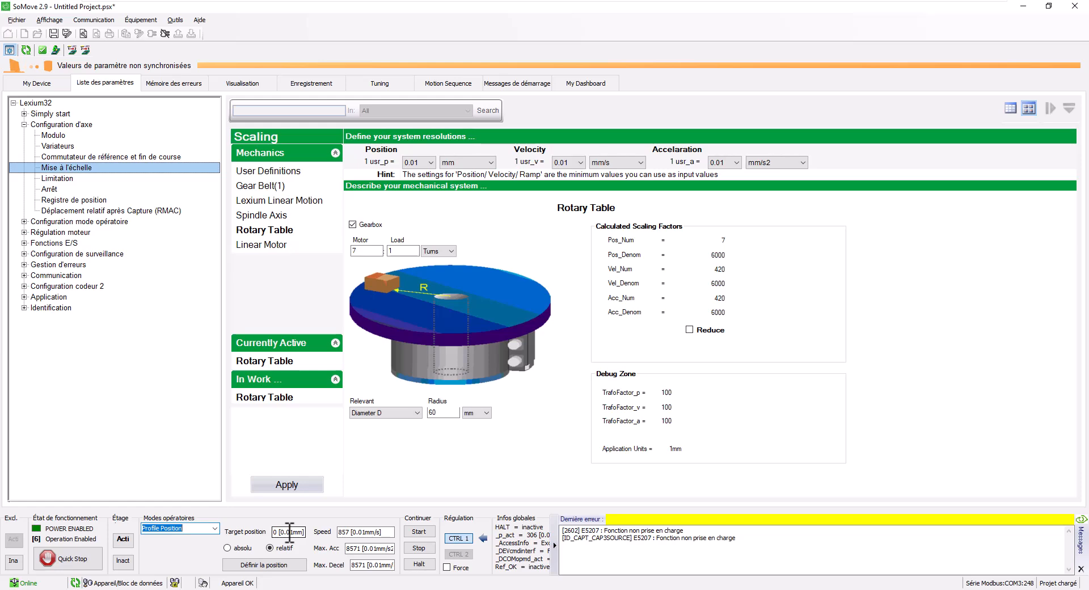
click(289, 532)
text(6000)
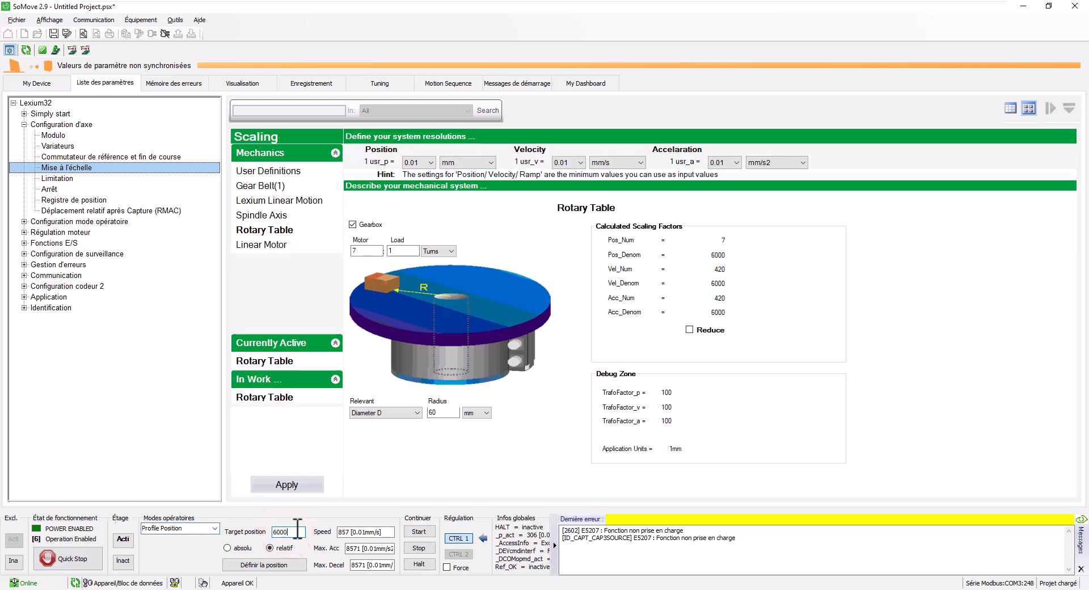
- Set the move's speed to 900 [0.01mm/s] and its maximum acceleration and deceleration to 40500 each
click(363, 532)
text(900)
click(370, 549)
text(40500)
click(386, 565)
text(40500)
click(373, 548)
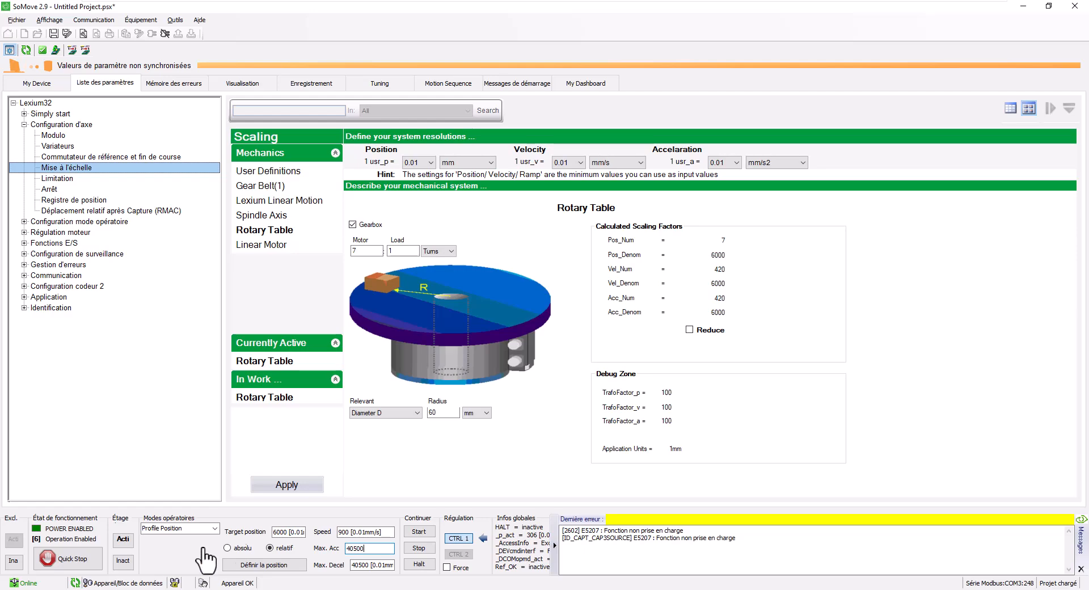
- Examine the available jerk limitation settings for RAMP_v_jerk in the Lexium 32S Servo Drive User Guide, and return to SoMove
click(643, 393)
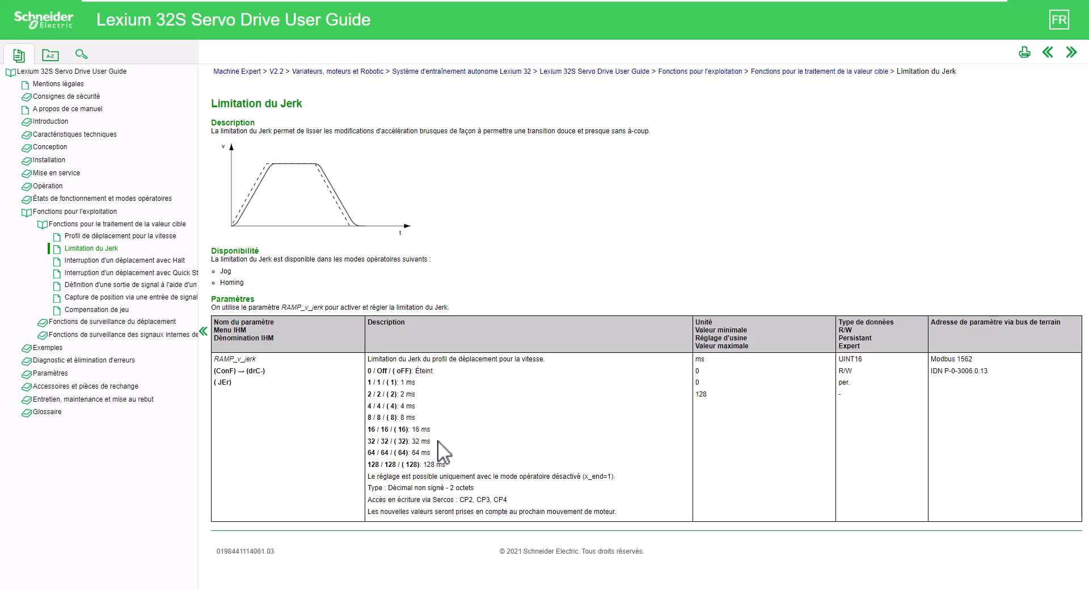
drag(446, 465, 422, 465)
click(775, 190)
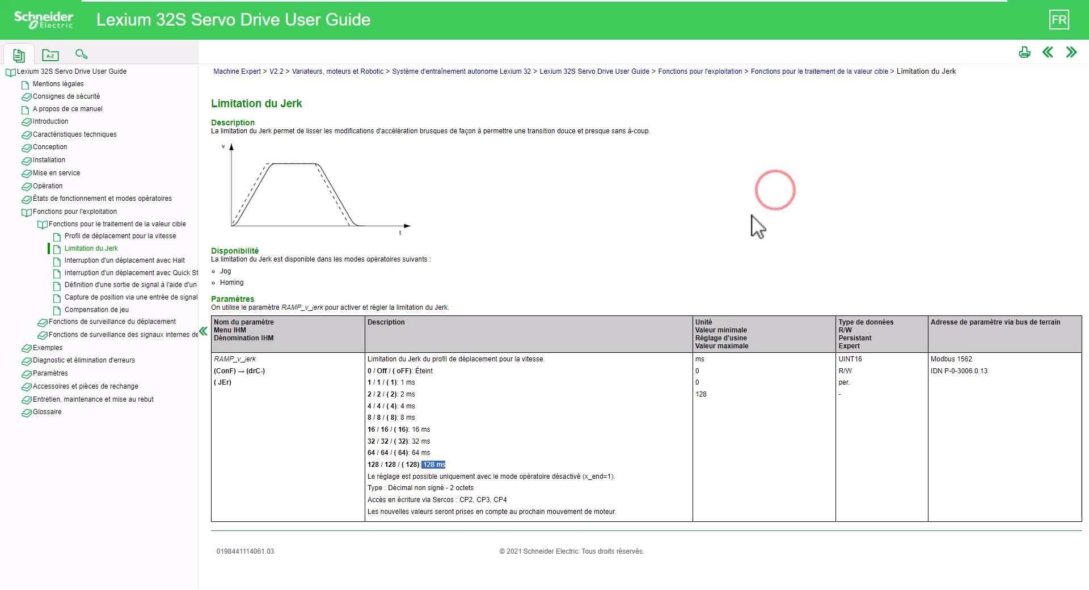
key(alt+Tab)
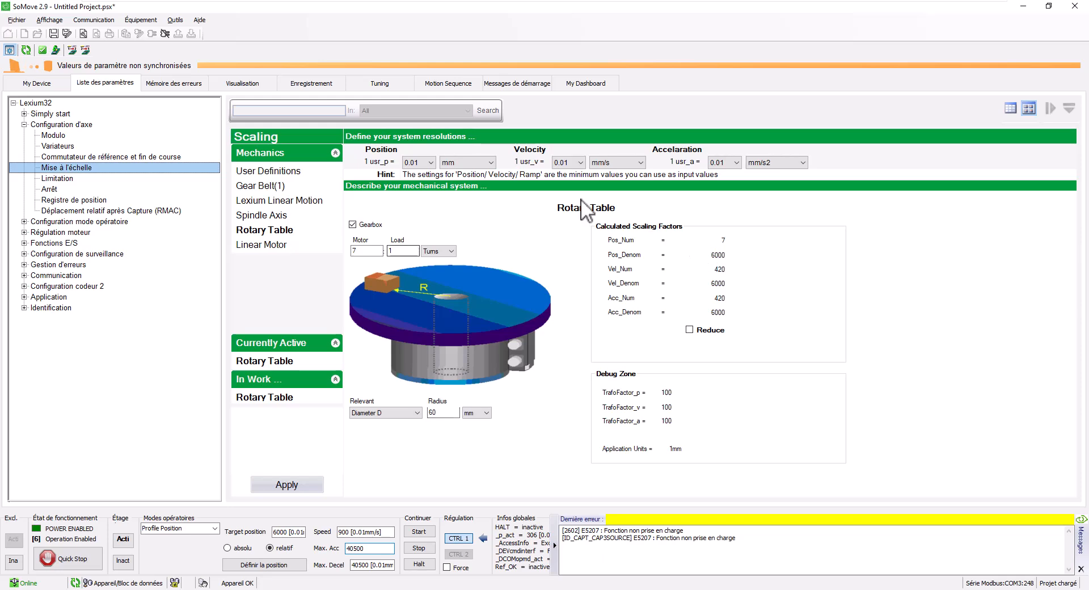
- Add the real rotation speed _n_act and the instantaneous position _p_act as channels of the trace recording
click(318, 84)
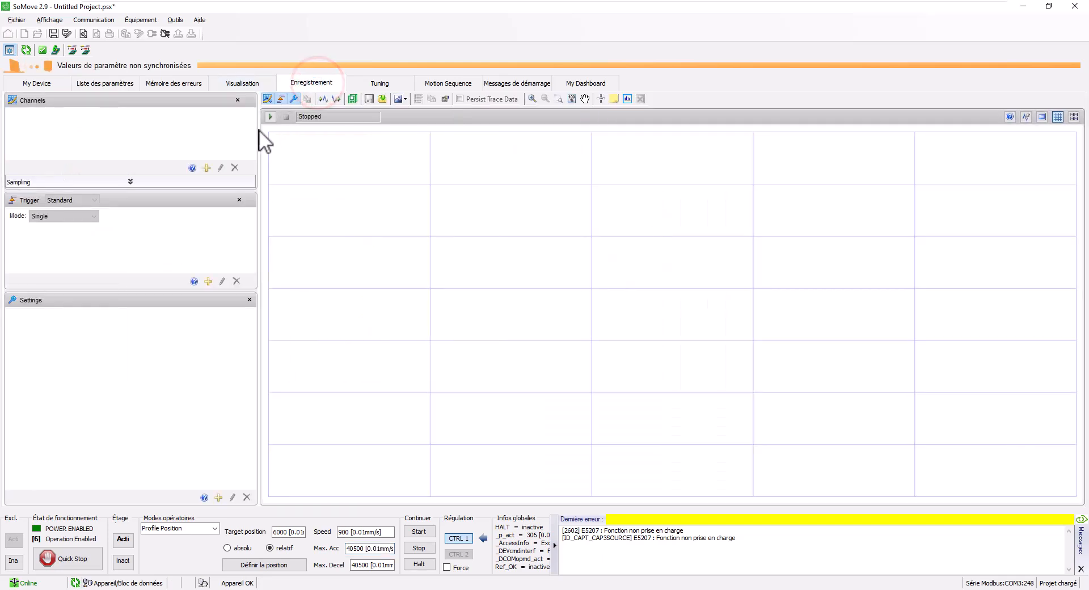
click(211, 167)
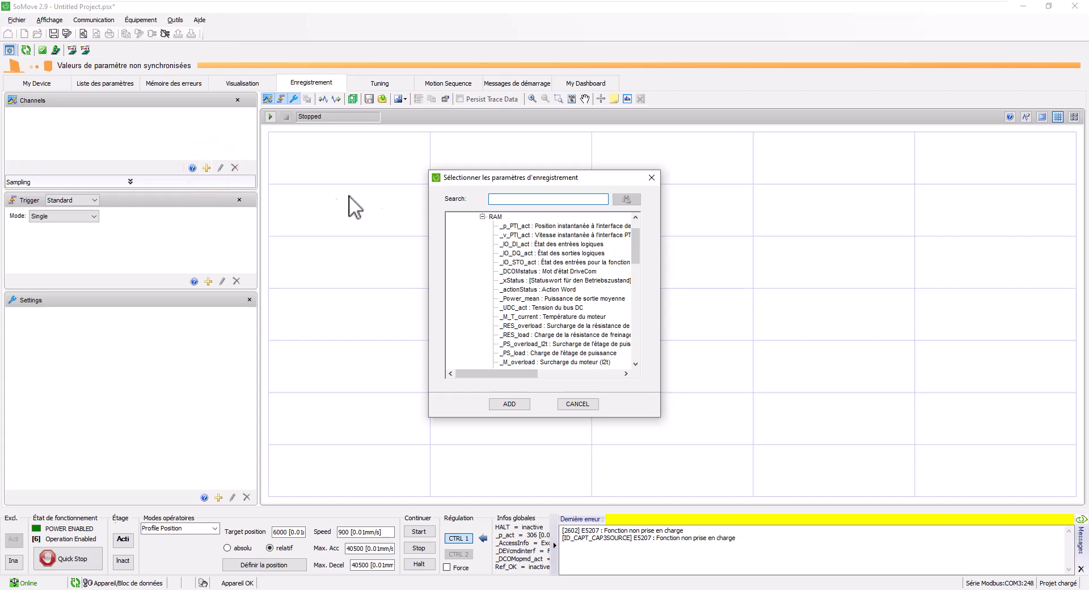
drag(640, 260, 645, 290)
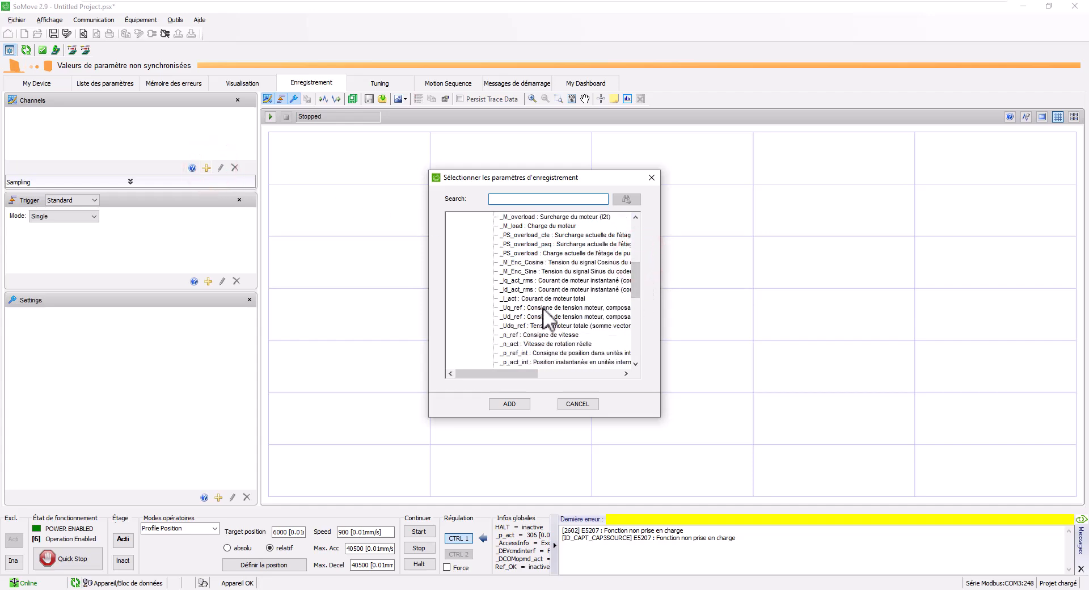
click(529, 343)
click(513, 403)
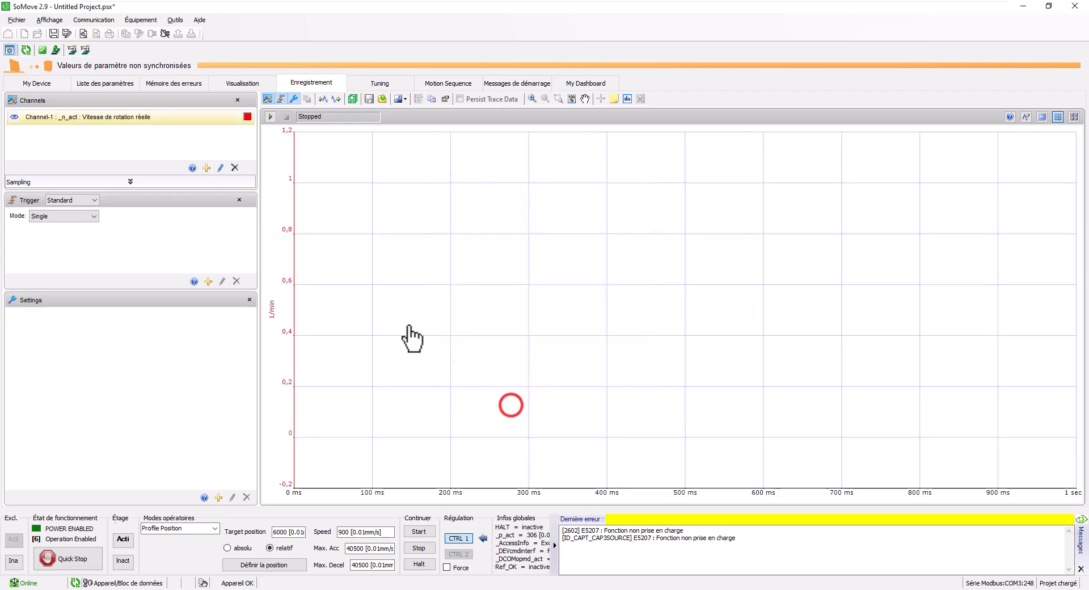
click(208, 168)
scroll(522, 315, down, 8)
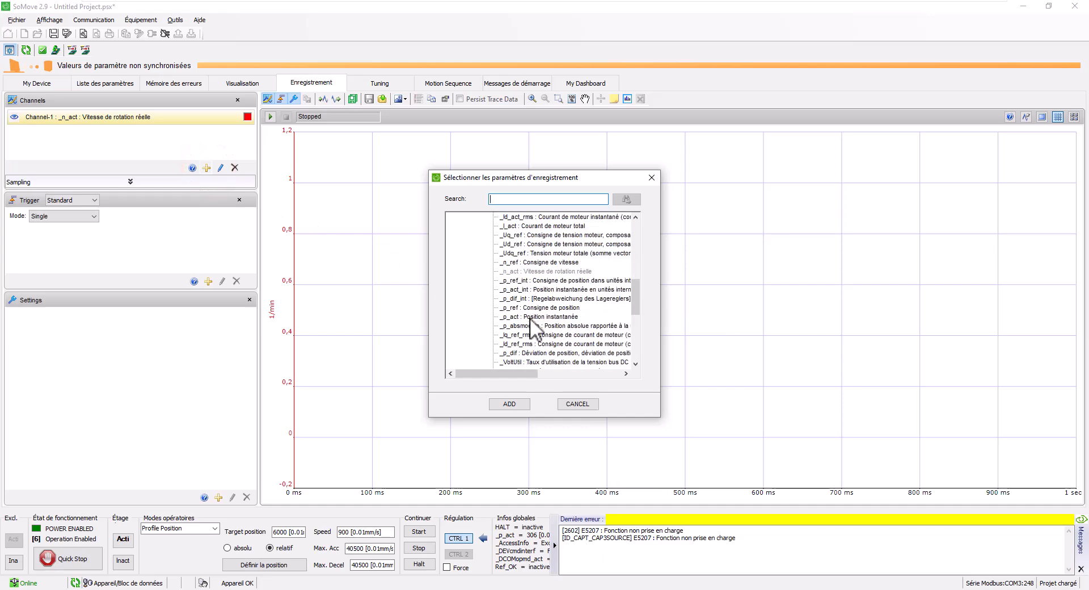
click(530, 316)
click(510, 403)
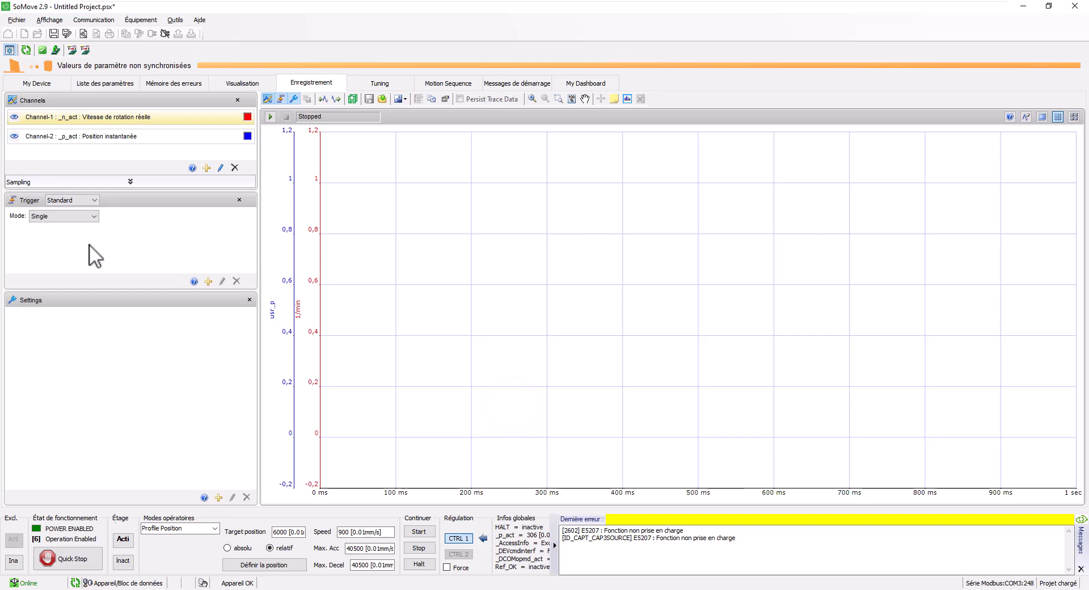
- Expand the sampling settings of the recording and set the sampling rate to 10 ms
click(121, 182)
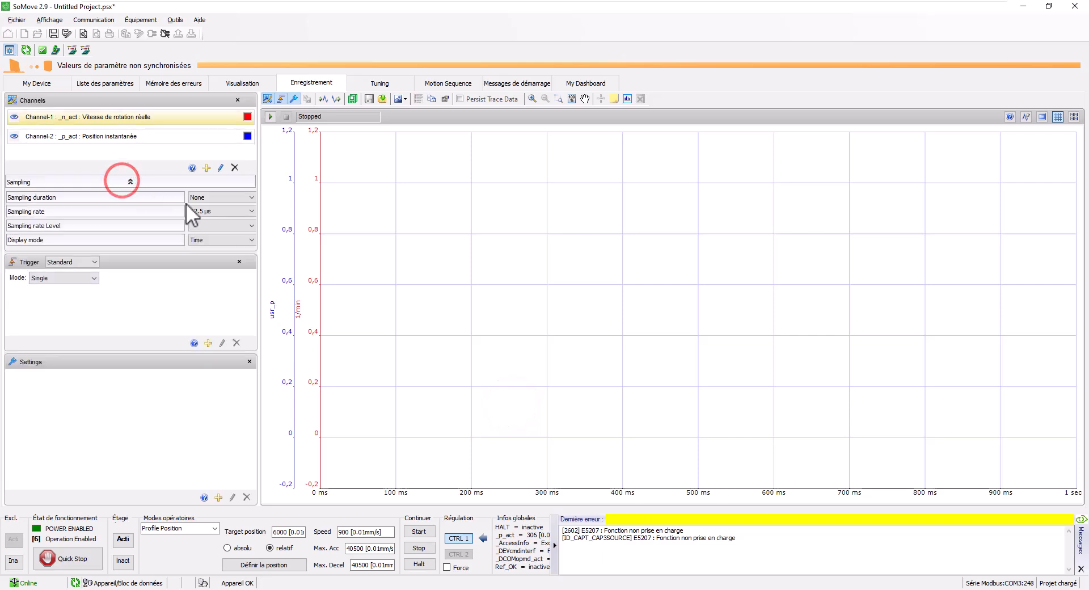
click(210, 212)
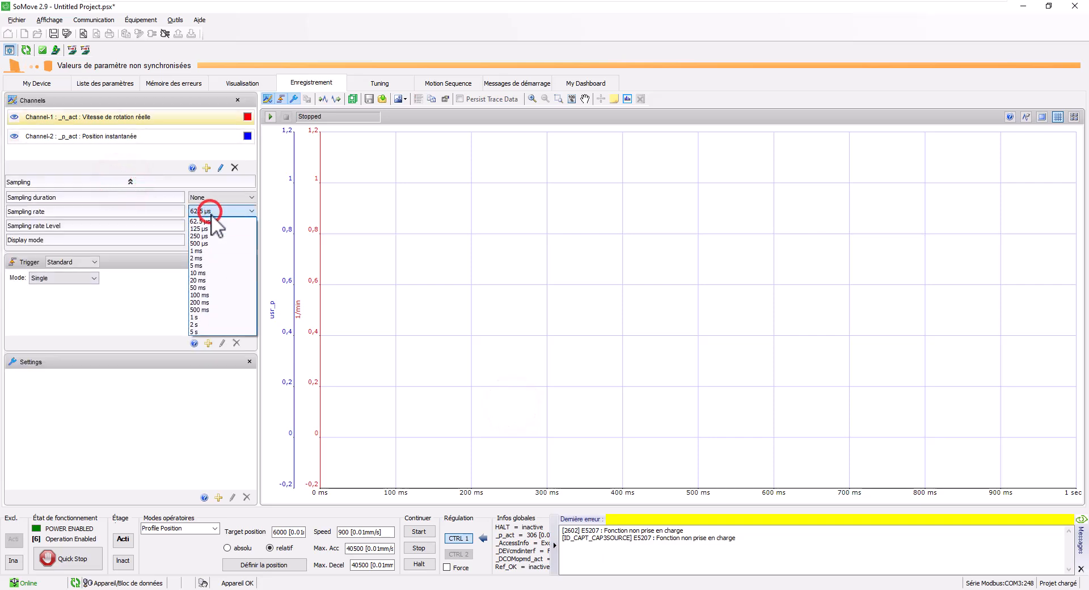
click(224, 275)
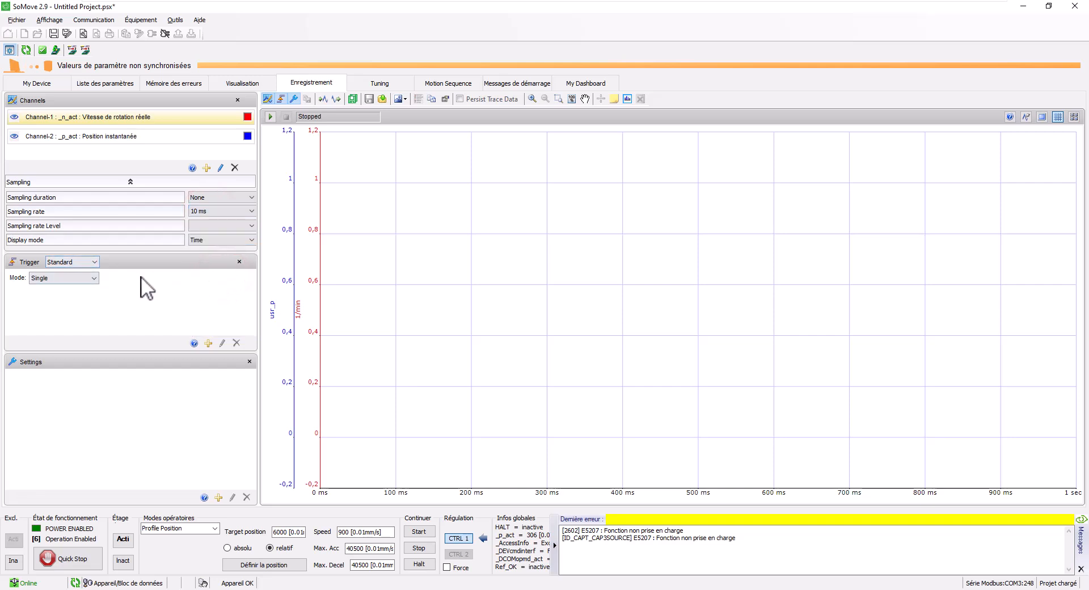
- Set the recording trigger to Expert with a delay of 5 * SamplingRate, leaving its filter at None
click(70, 278)
click(69, 260)
click(66, 277)
click(44, 294)
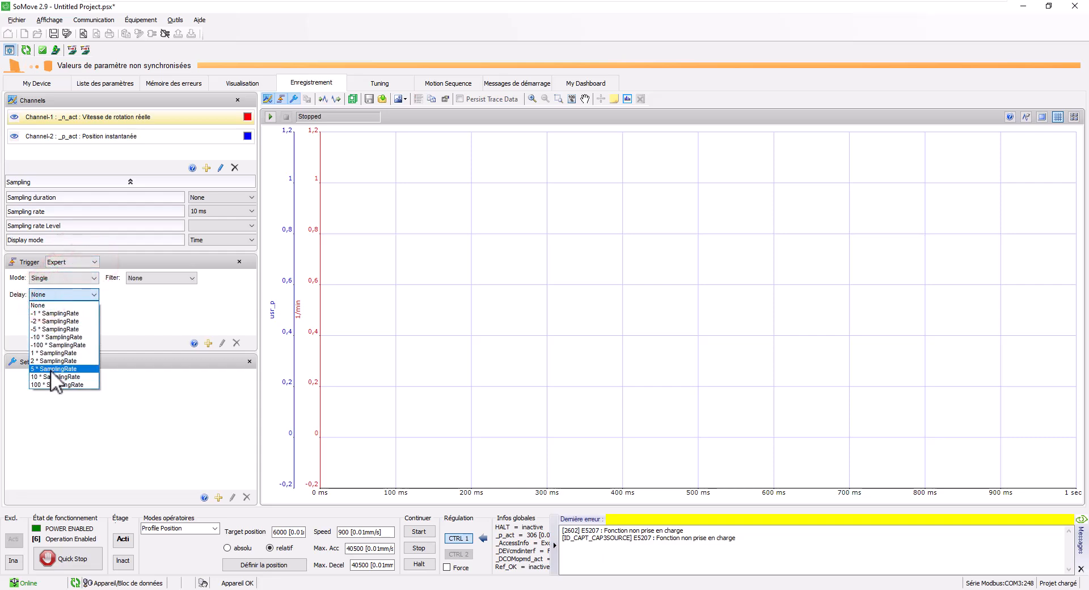
click(50, 370)
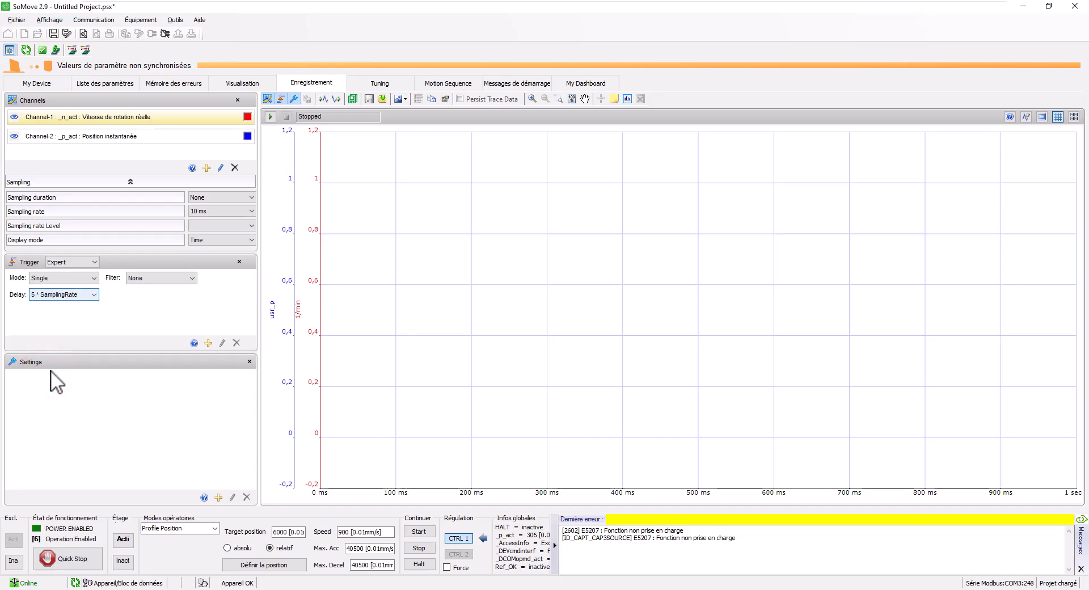
click(141, 278)
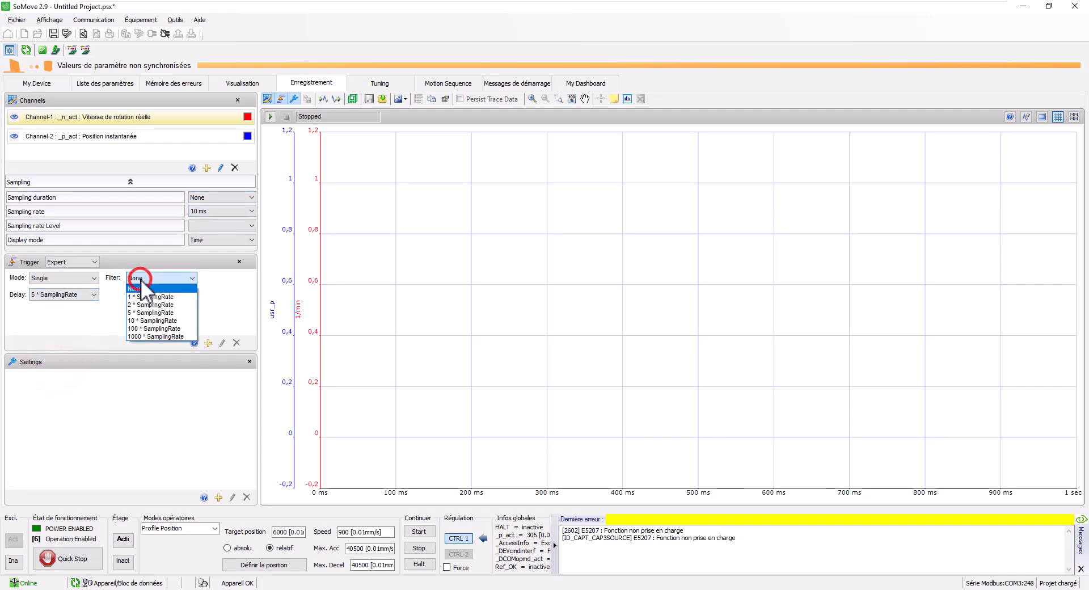
click(223, 283)
- Add a GrowingEdge trigger on the real rotation speed _n_act with a level of 5 1/min
click(207, 343)
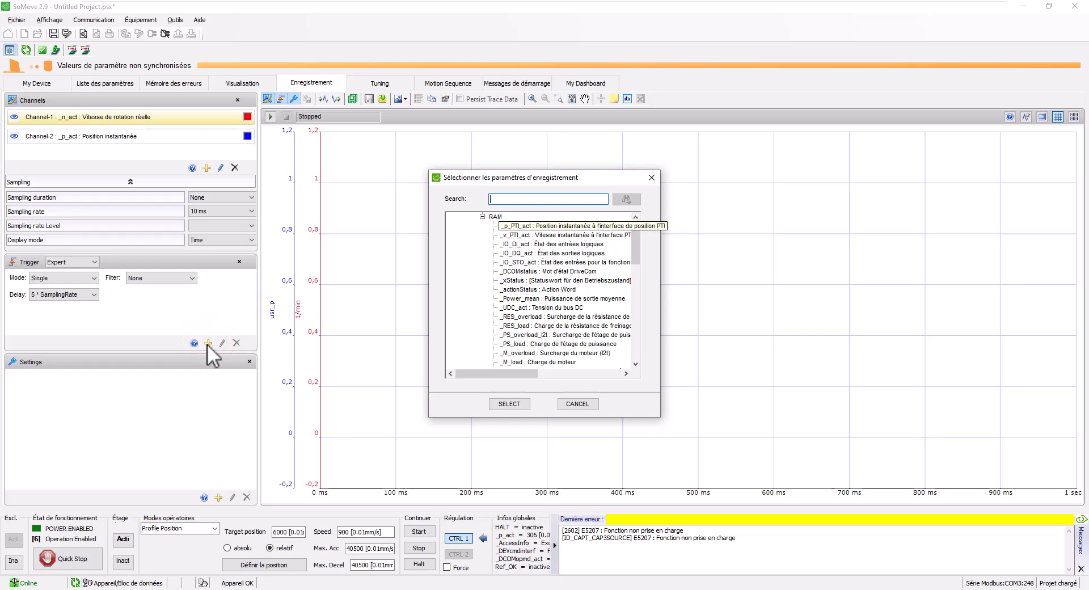
scroll(526, 321, down, 5)
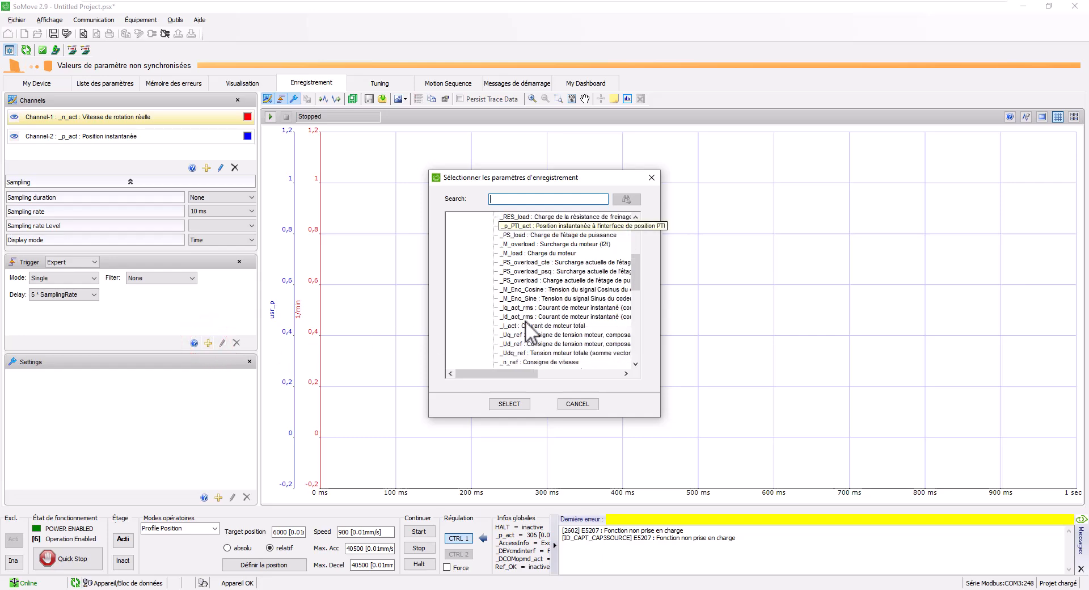
scroll(526, 322, down, 4)
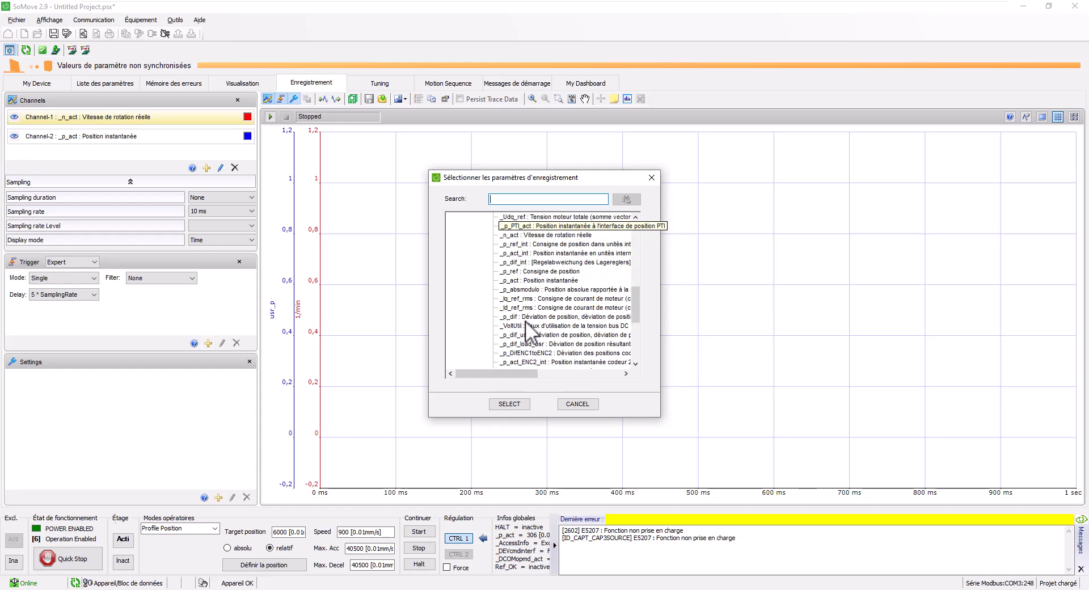
scroll(543, 319, down, 3)
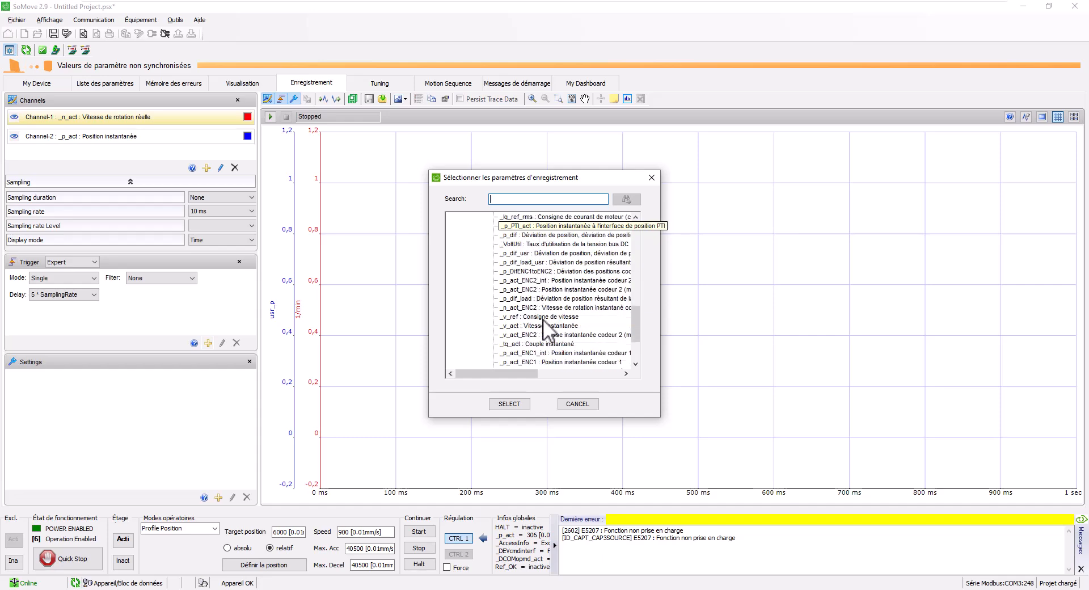
scroll(543, 319, up, 3)
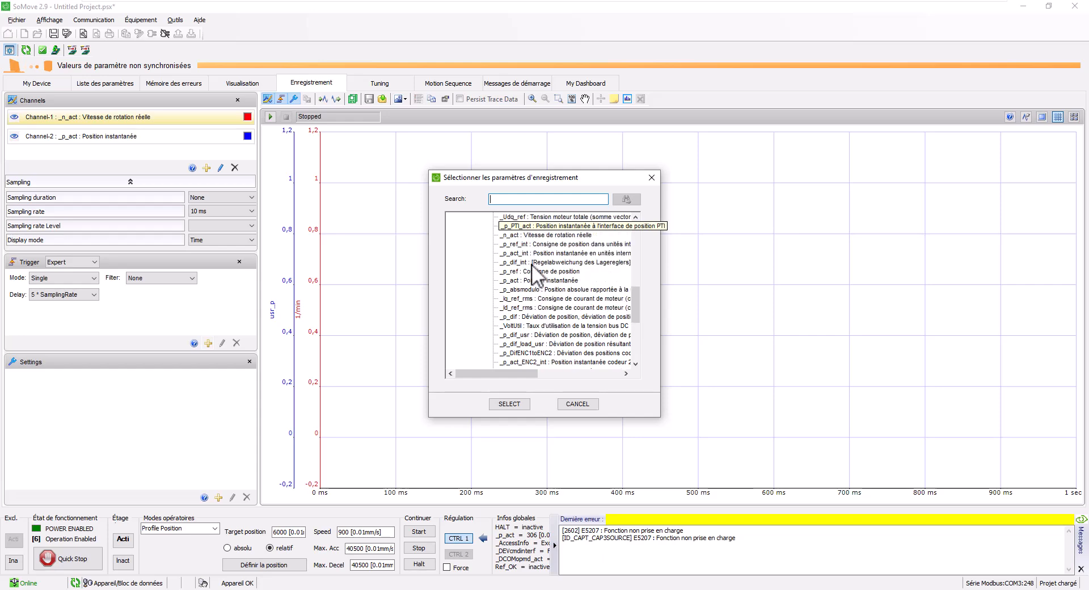
click(527, 236)
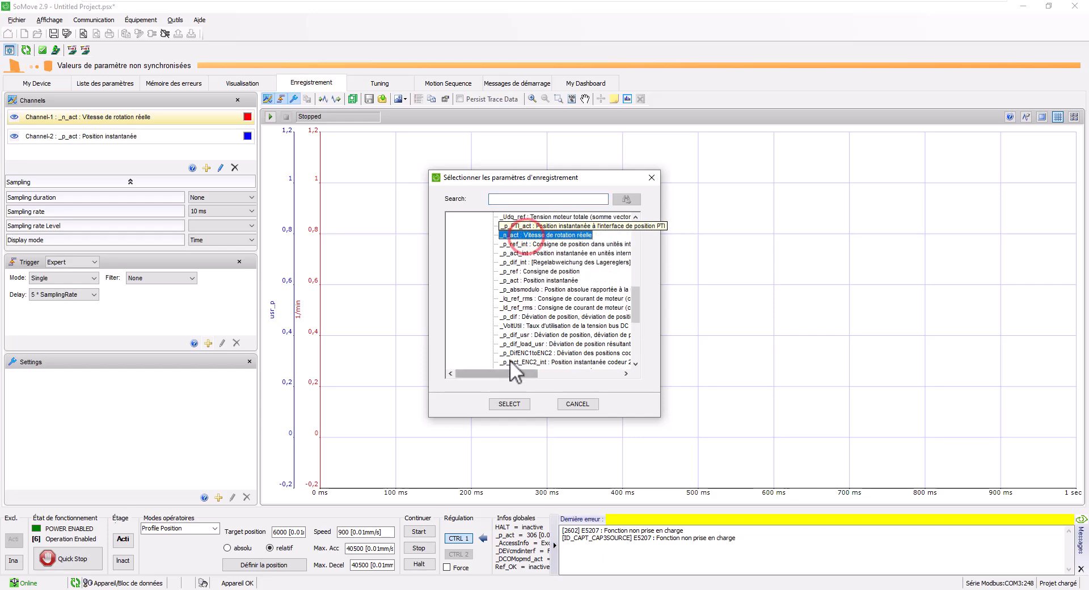
click(504, 404)
click(160, 300)
text(5)
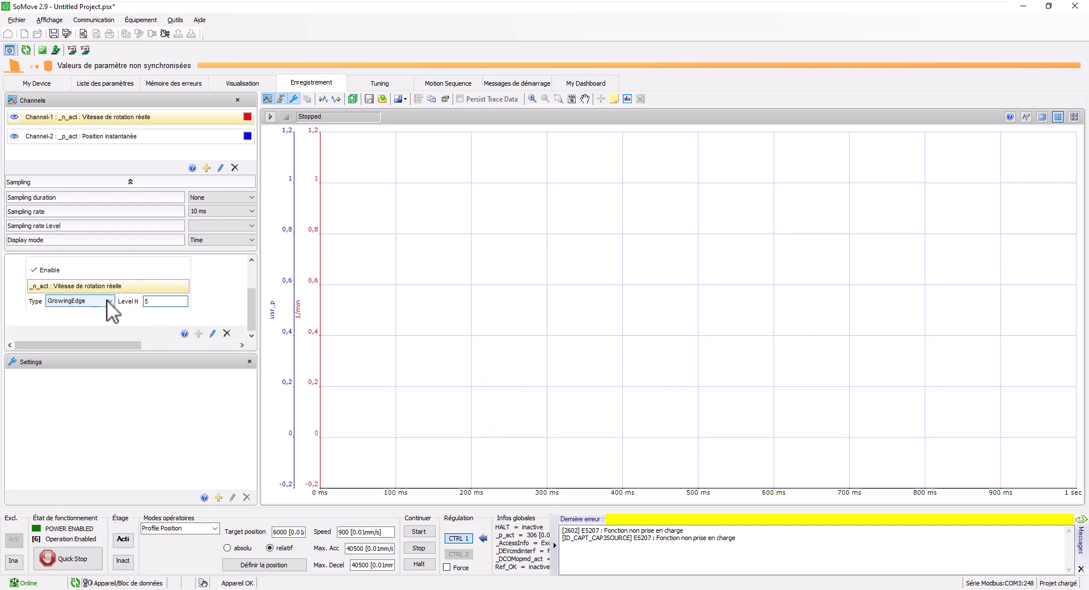
click(53, 287)
click(66, 286)
click(66, 286)
- Replace the rotation speed channel _n_act with the instantaneous speed _v_act in the recording channels
click(229, 117)
click(235, 166)
click(206, 168)
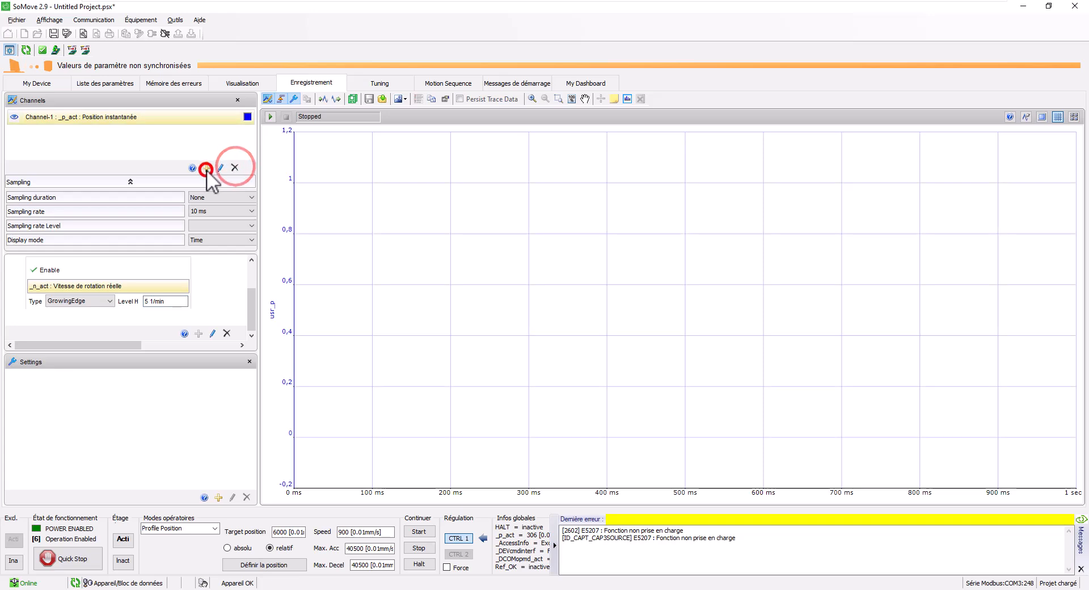
drag(639, 251, 647, 326)
click(529, 300)
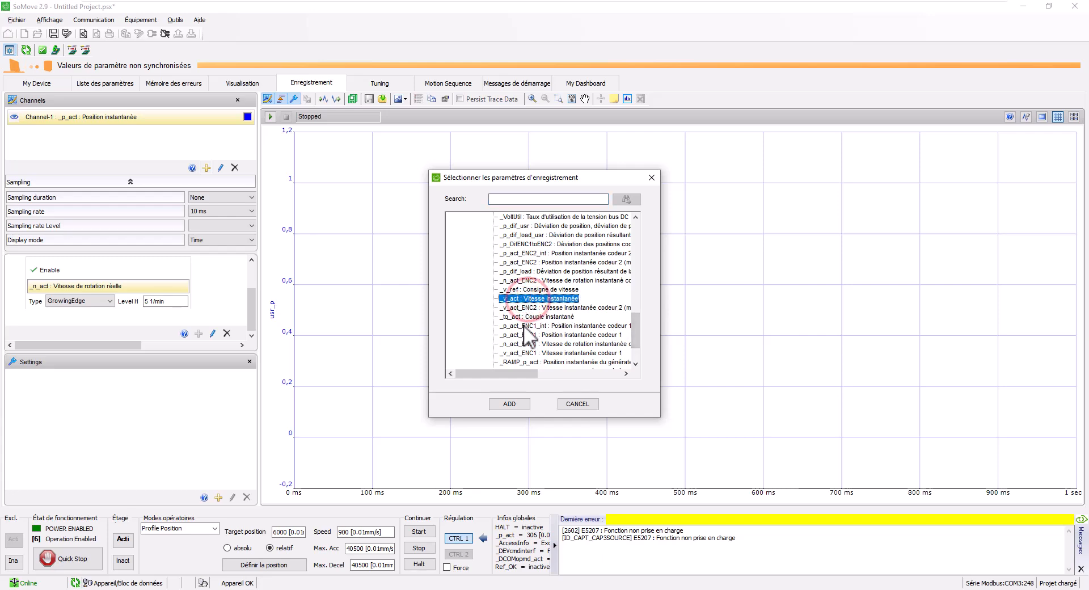
click(507, 404)
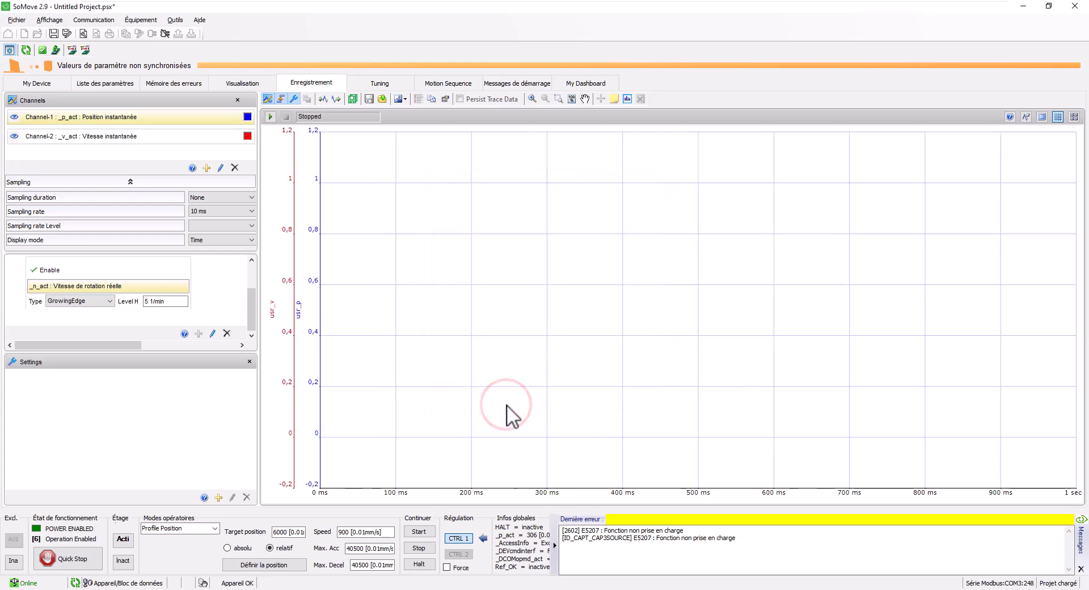
- Start the trace recording and run the relative move
click(270, 117)
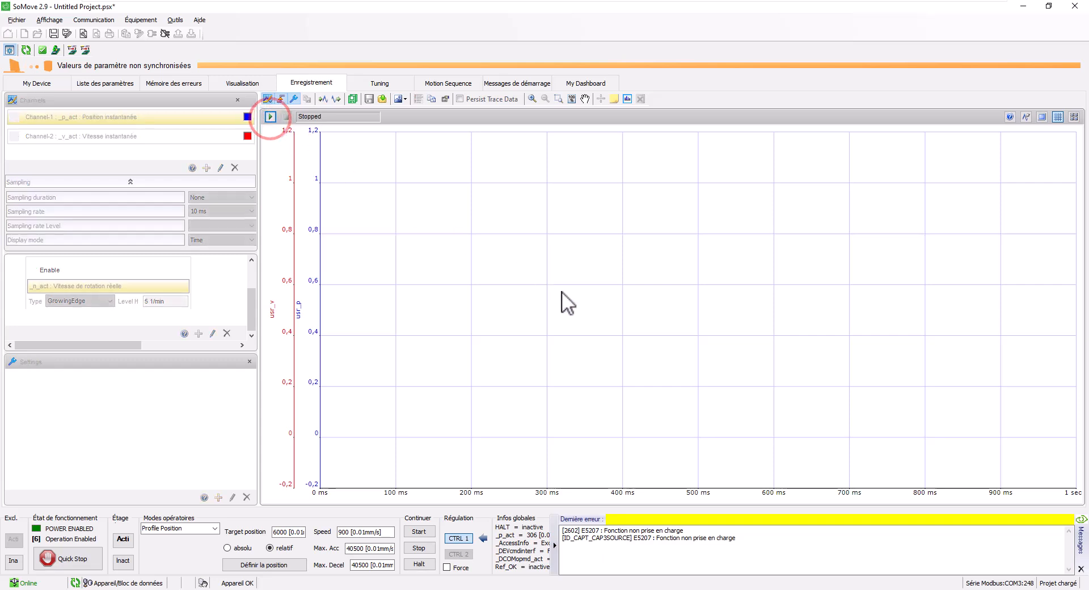
click(420, 530)
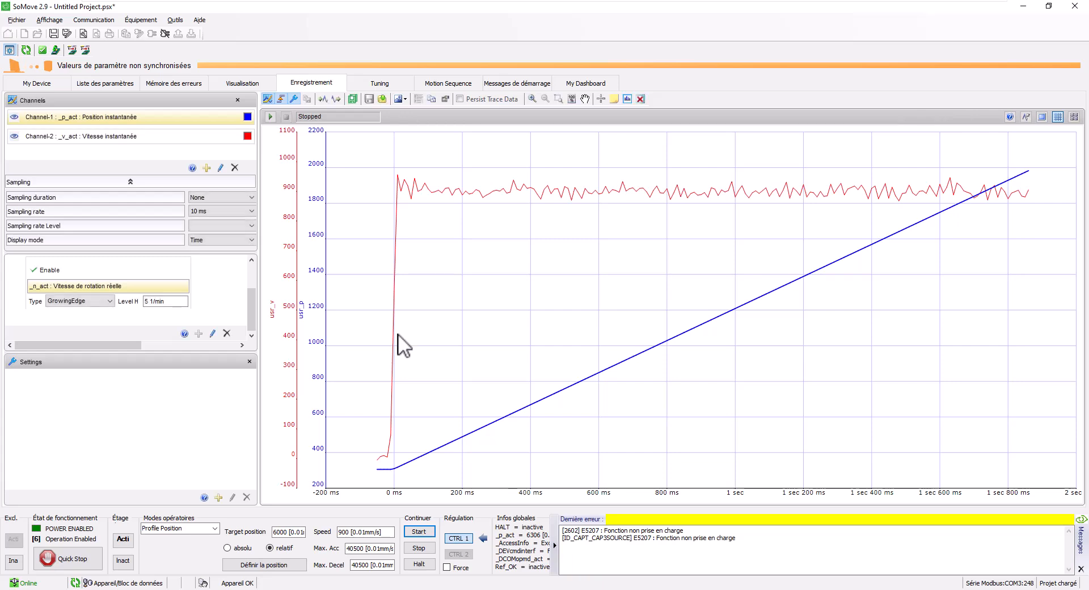
- Set the move's speed to 9000 [0.01mm/s], restart the recording, and run the relative move again
click(356, 532)
text(9000)
click(272, 116)
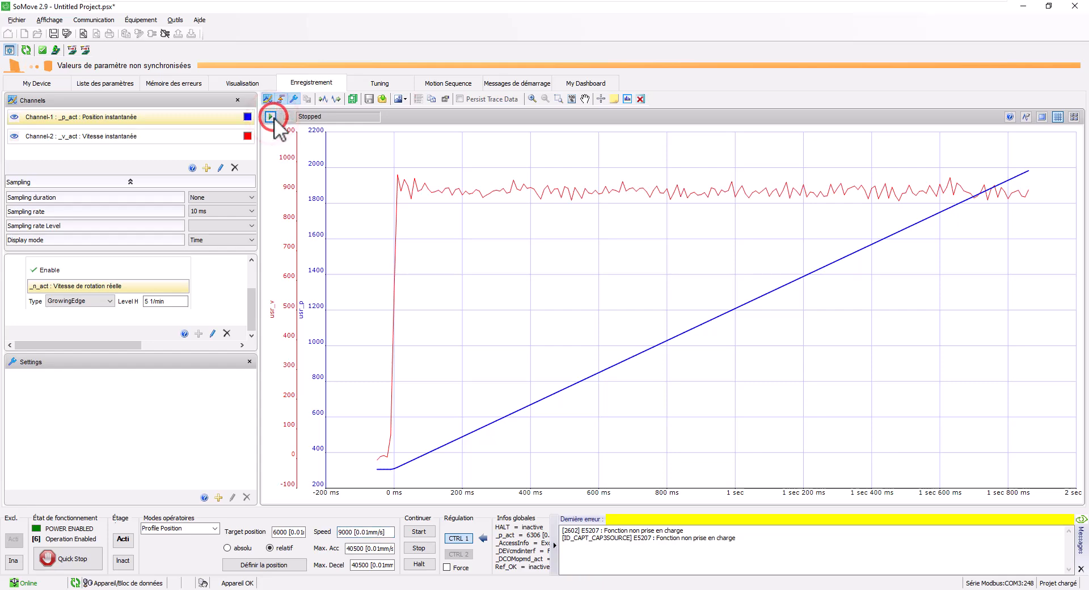
click(414, 532)
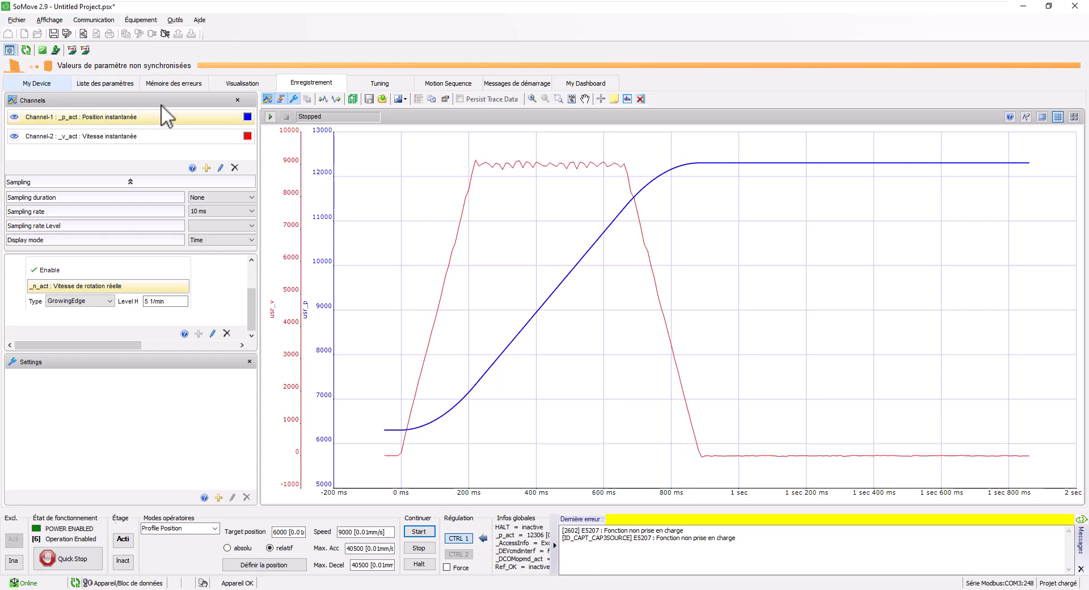
- Set the velocity profile's jerk limitation RAMP_v_jerk to 128 in the axis configuration's drive parameters (Variateurs)
click(126, 85)
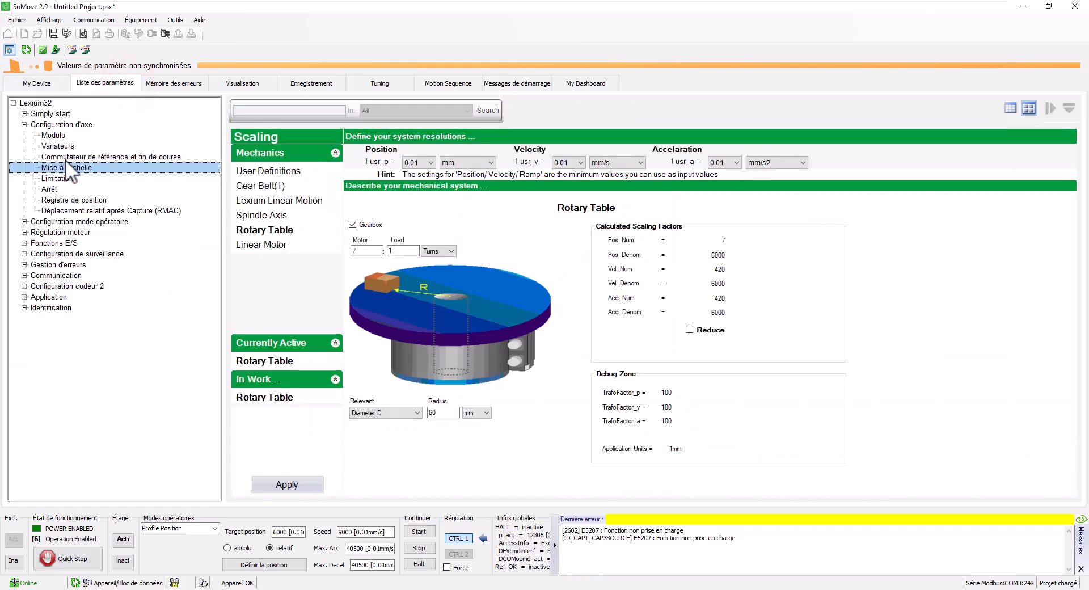
click(58, 146)
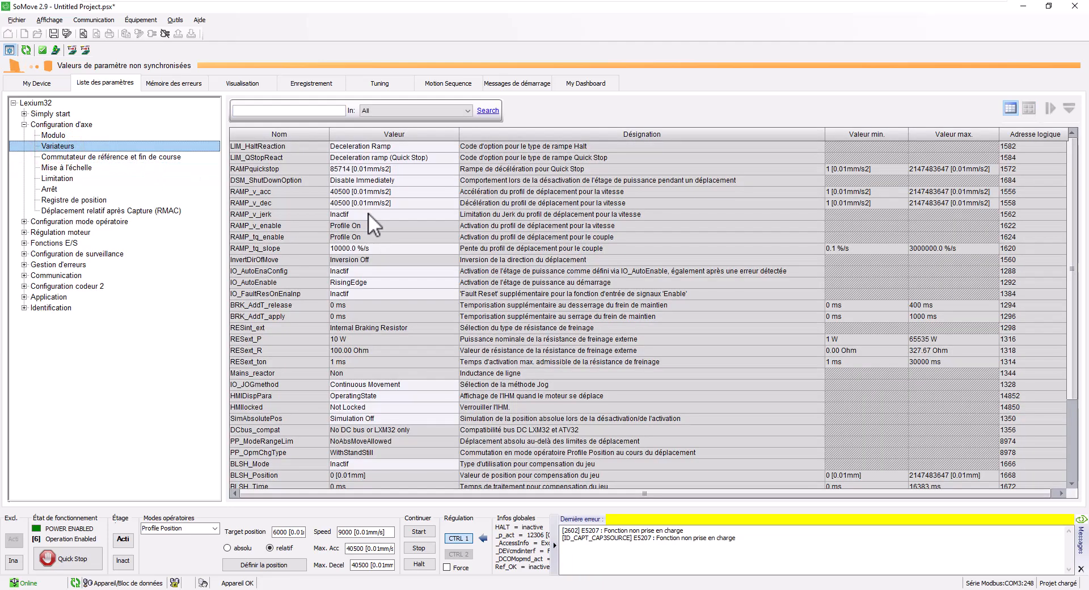
click(368, 214)
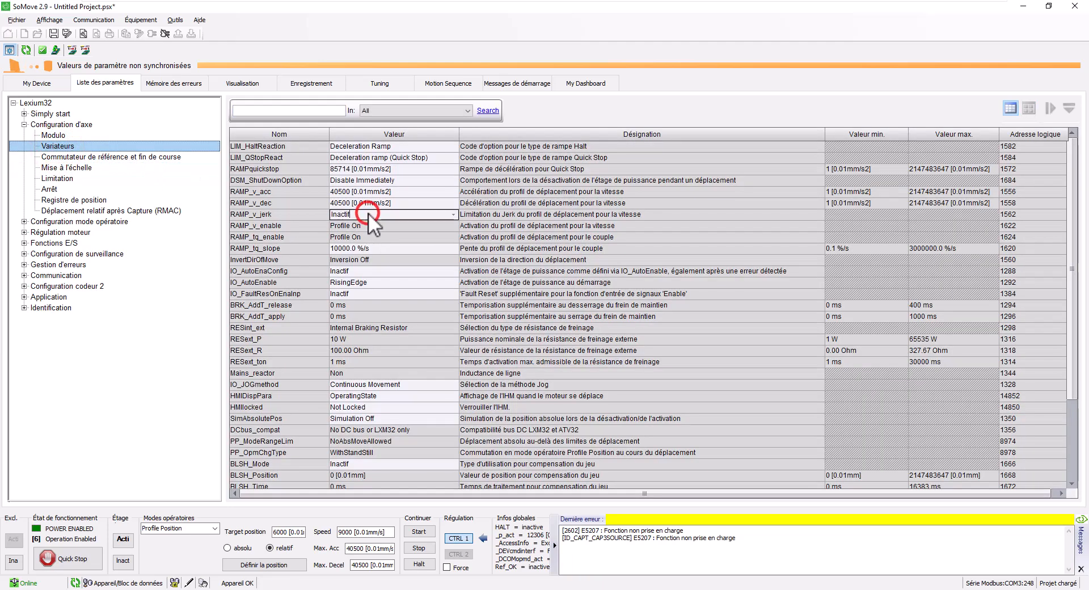
click(455, 215)
drag(455, 233, 454, 260)
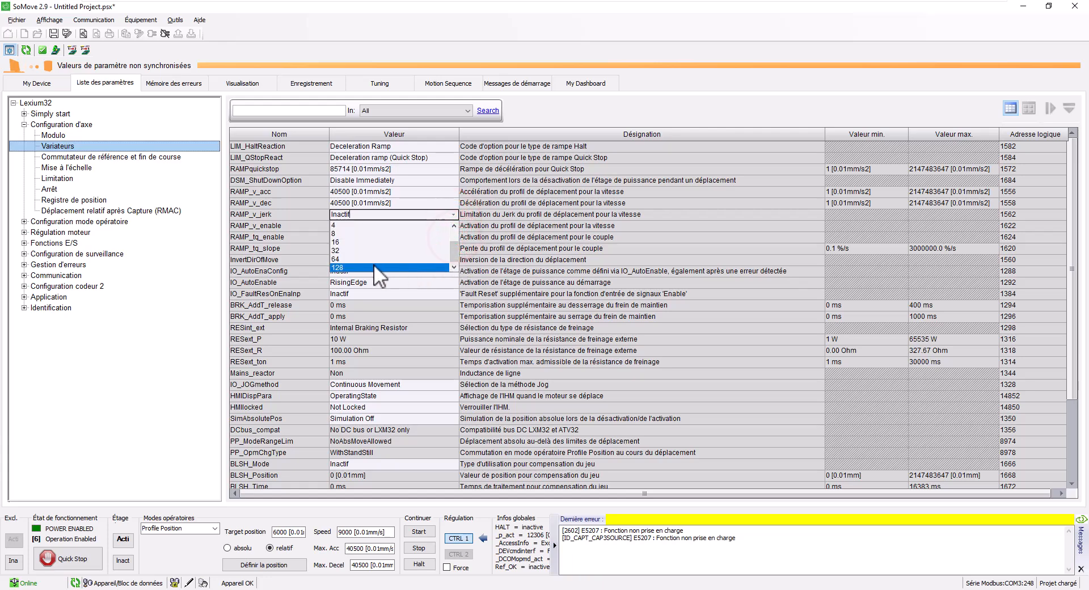
click(343, 267)
click(533, 213)
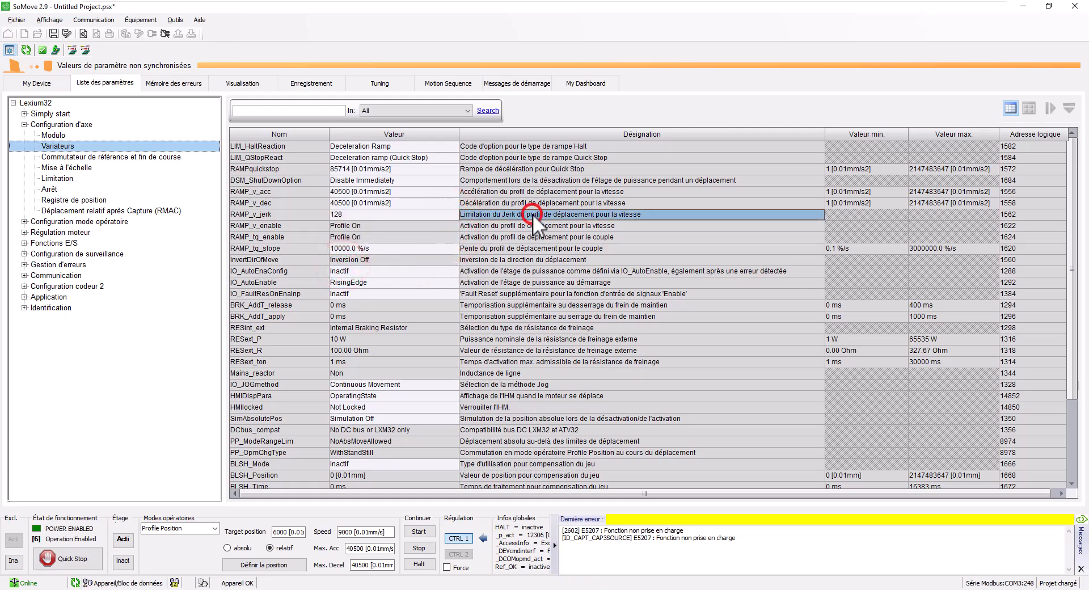
- Record a new trace of the relative move and inspect the point where the _v_act speed curve returns to standstill
click(312, 86)
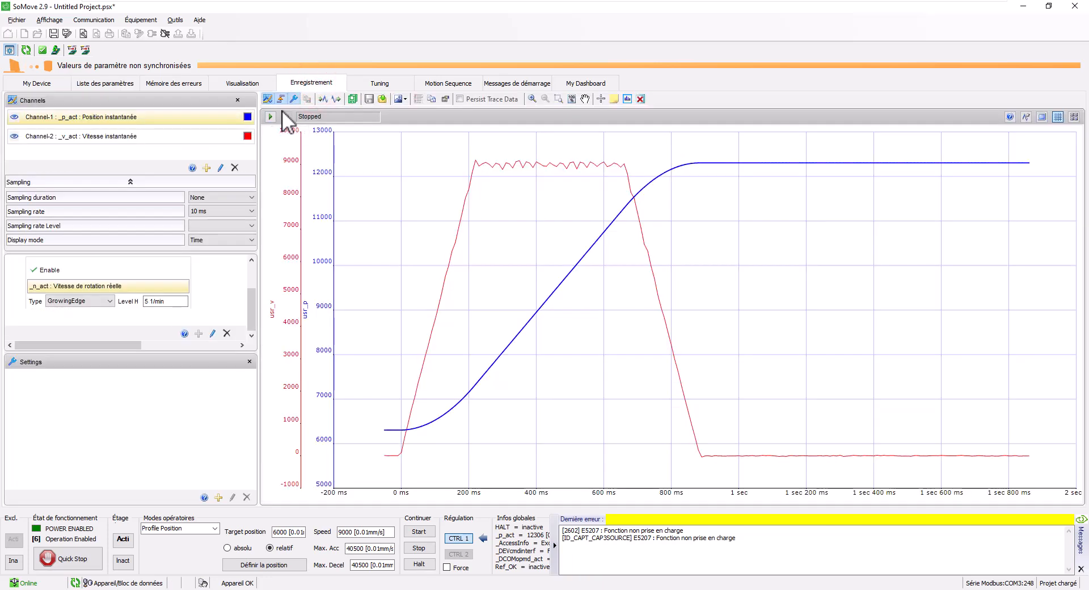
click(271, 117)
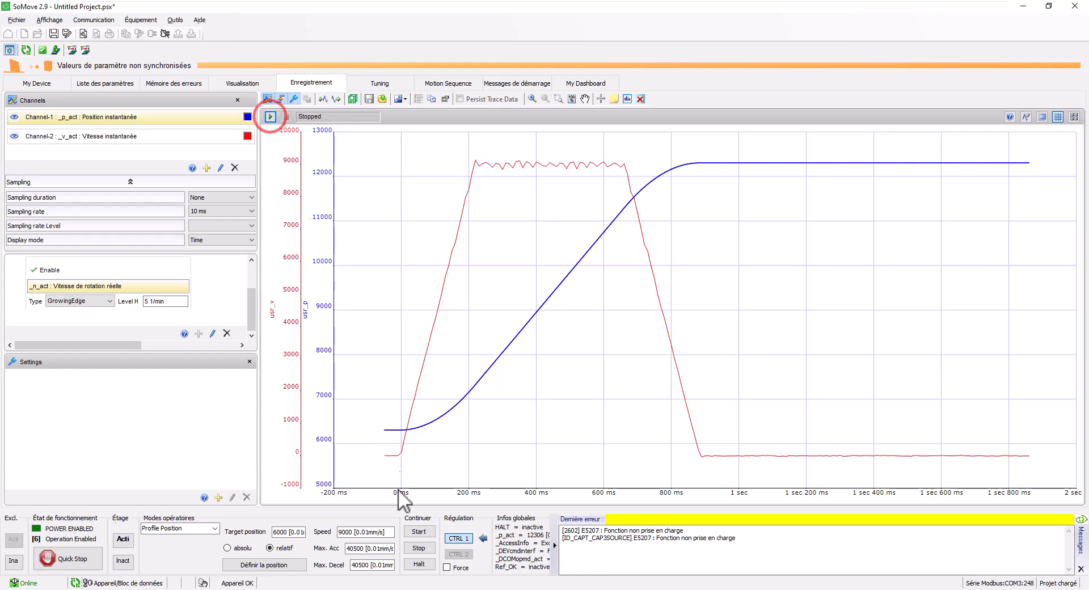
click(413, 531)
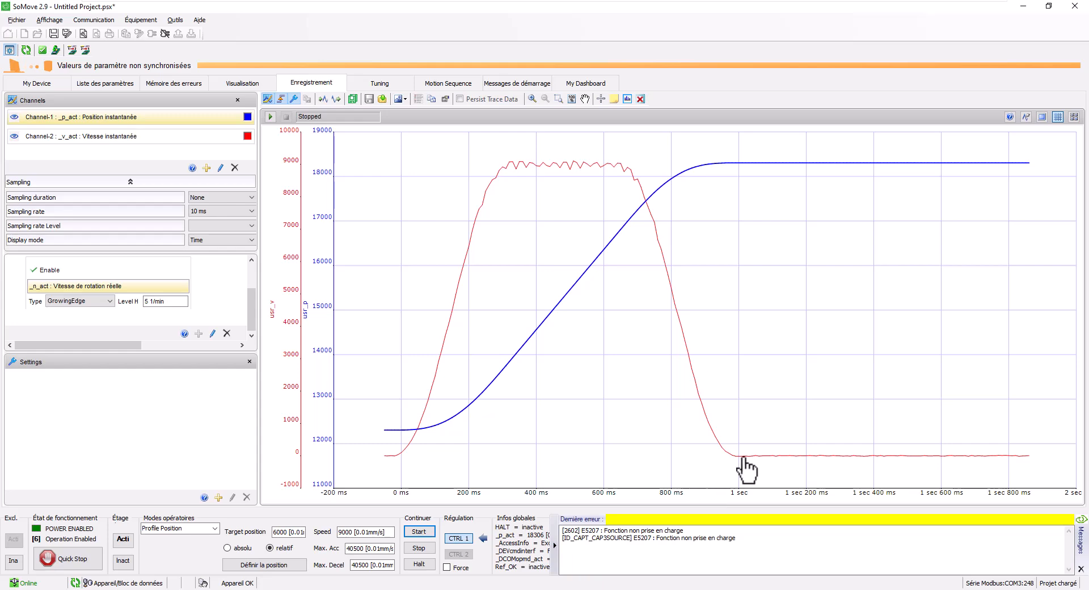
mouse_move(744, 458)
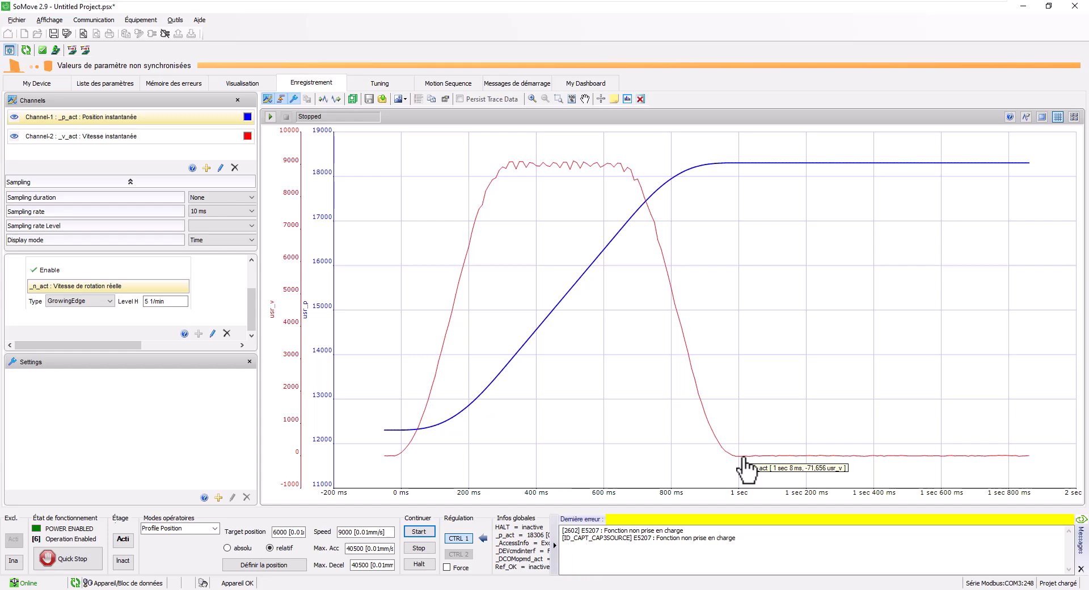
click(744, 457)
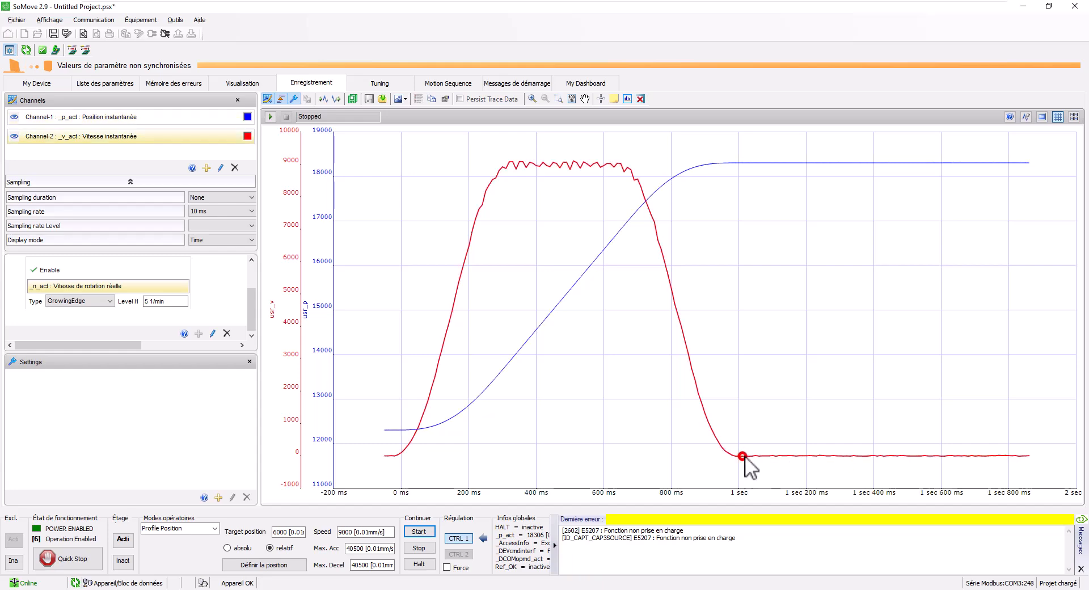